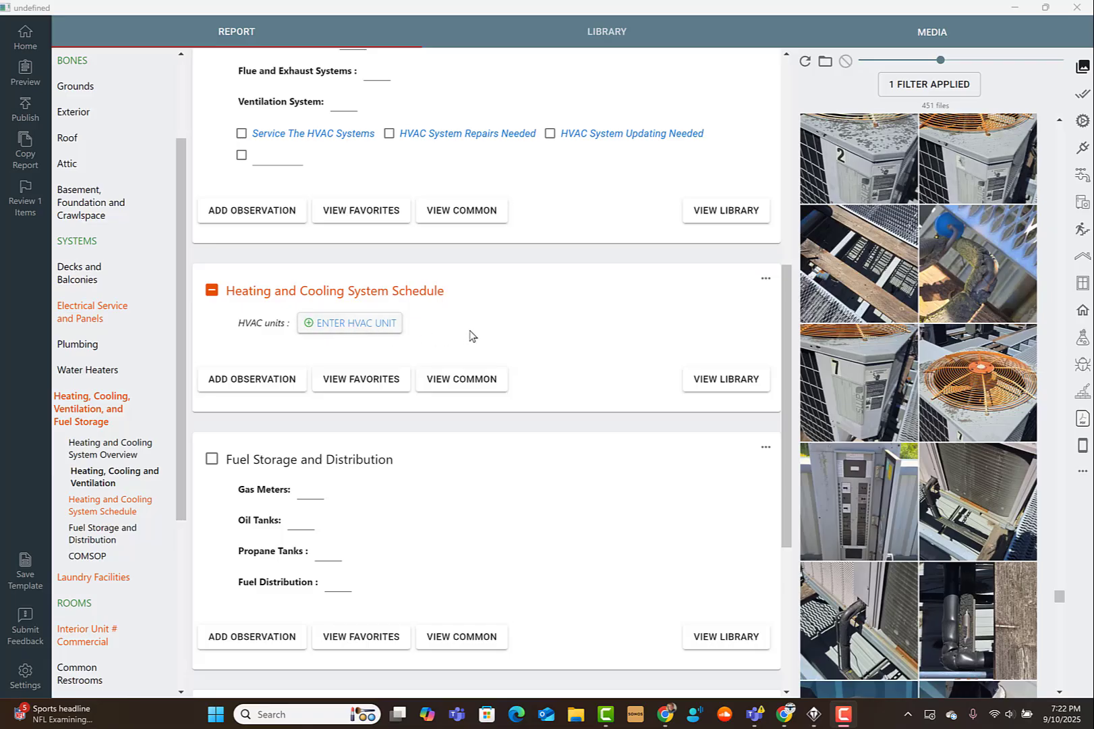
Step: Add two HVAC unit entries to the Heating and Cooling System Schedule
scroll(949, 330, "up", 3)
scroll(948, 330, "down", 2)
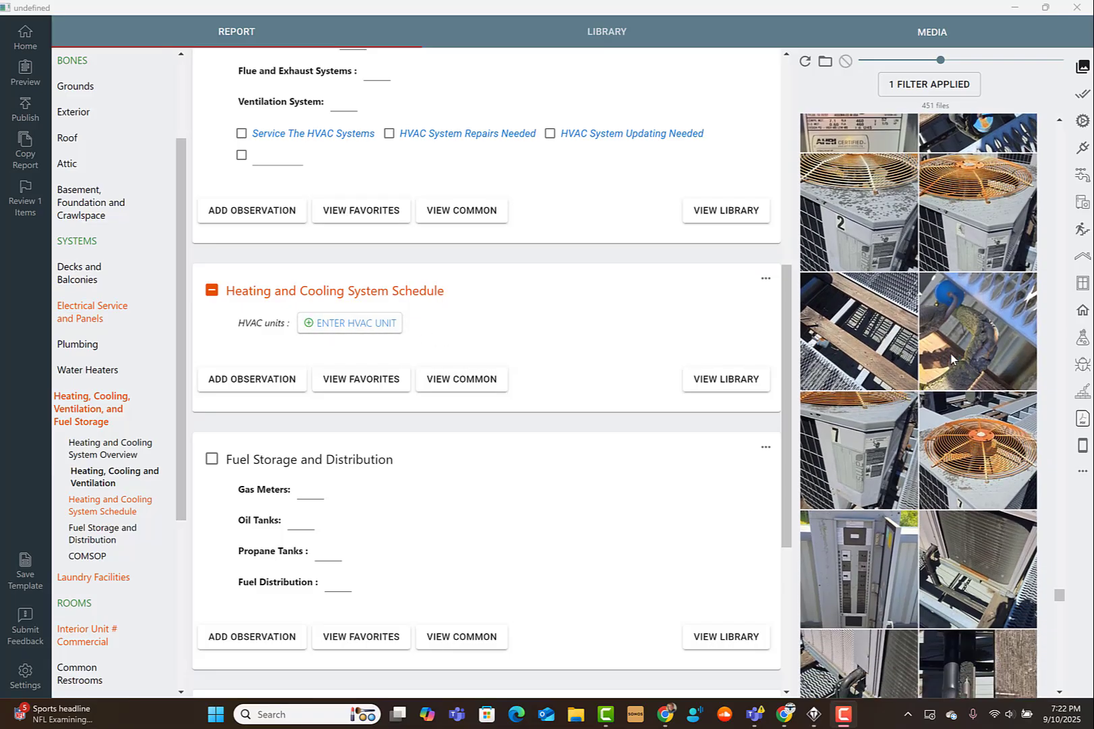
left_click(337, 324)
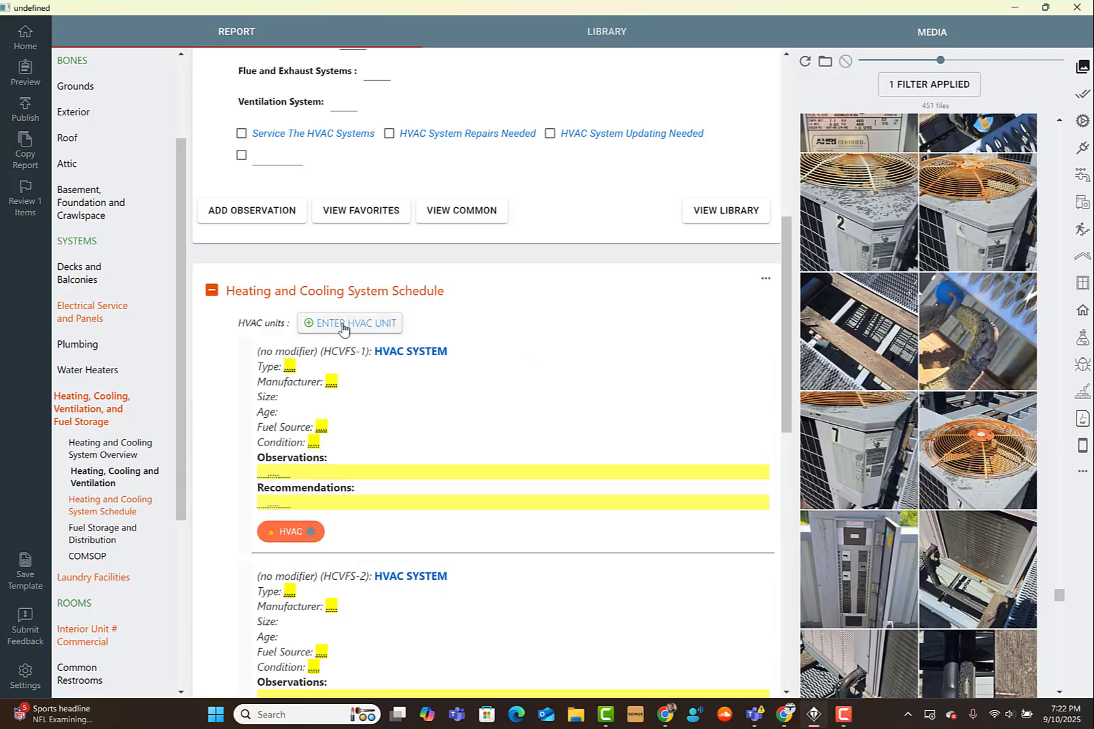
scroll(493, 463, "down", 2)
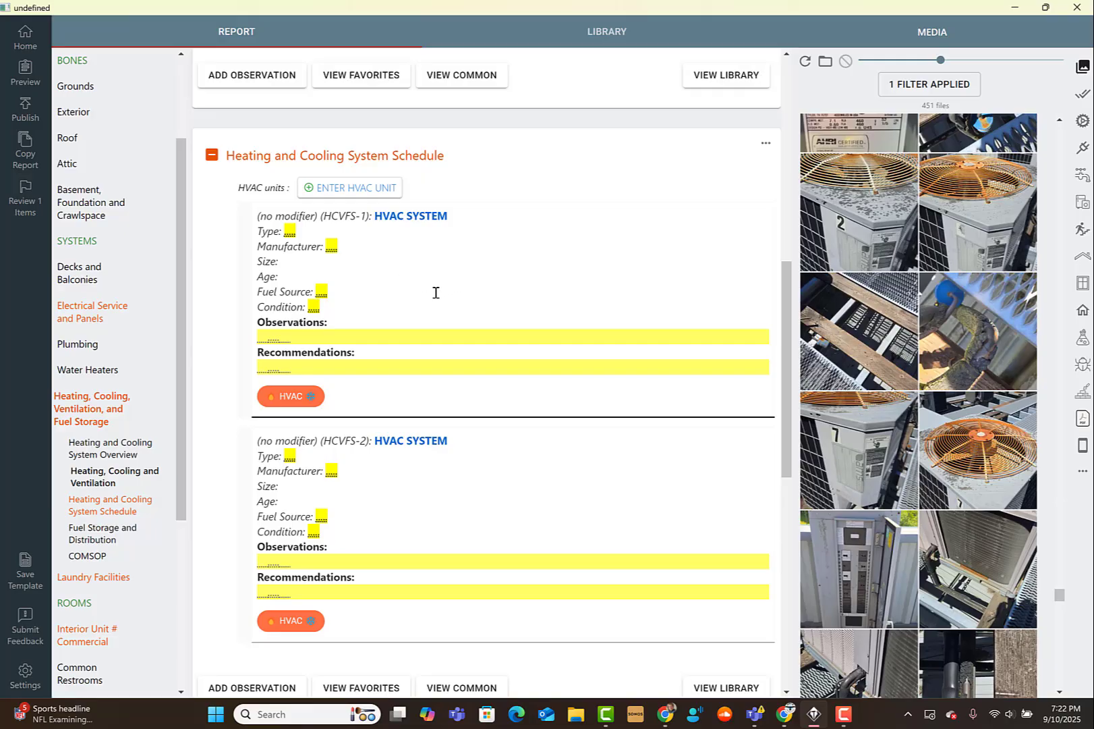
Step: Set the first HVAC system's type to Heat Pump (air-sourced) and its manufacturer to Trane
left_click(294, 229)
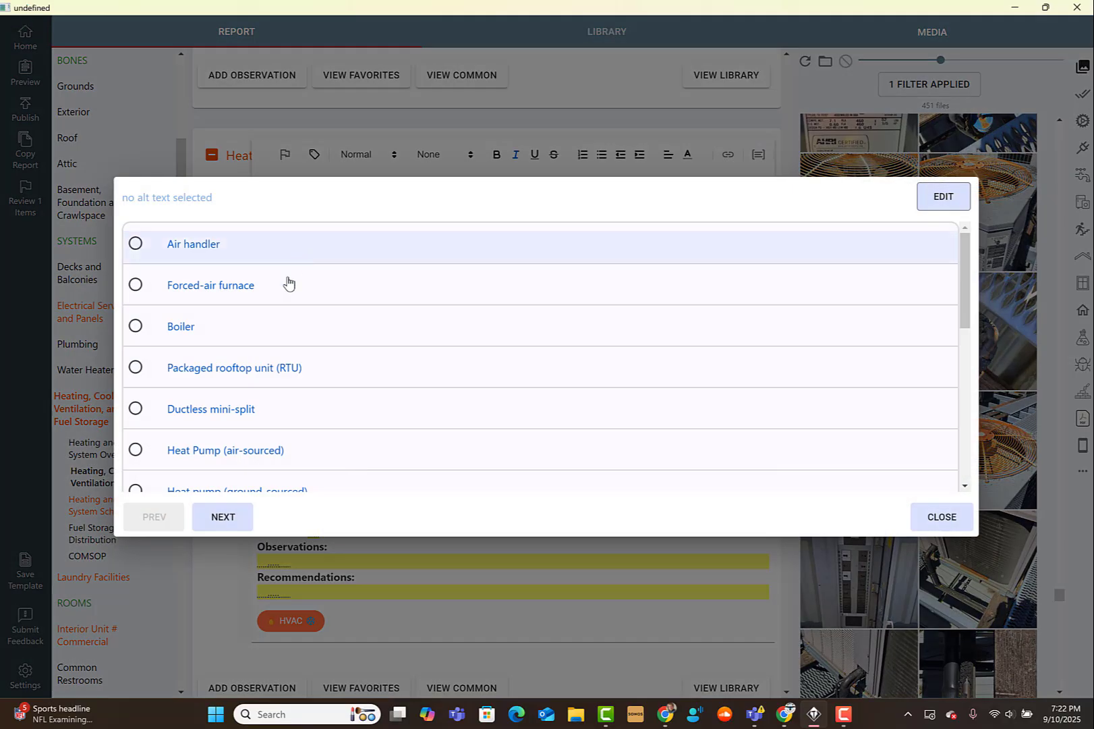
scroll(278, 358, "down", 1)
left_click(274, 392)
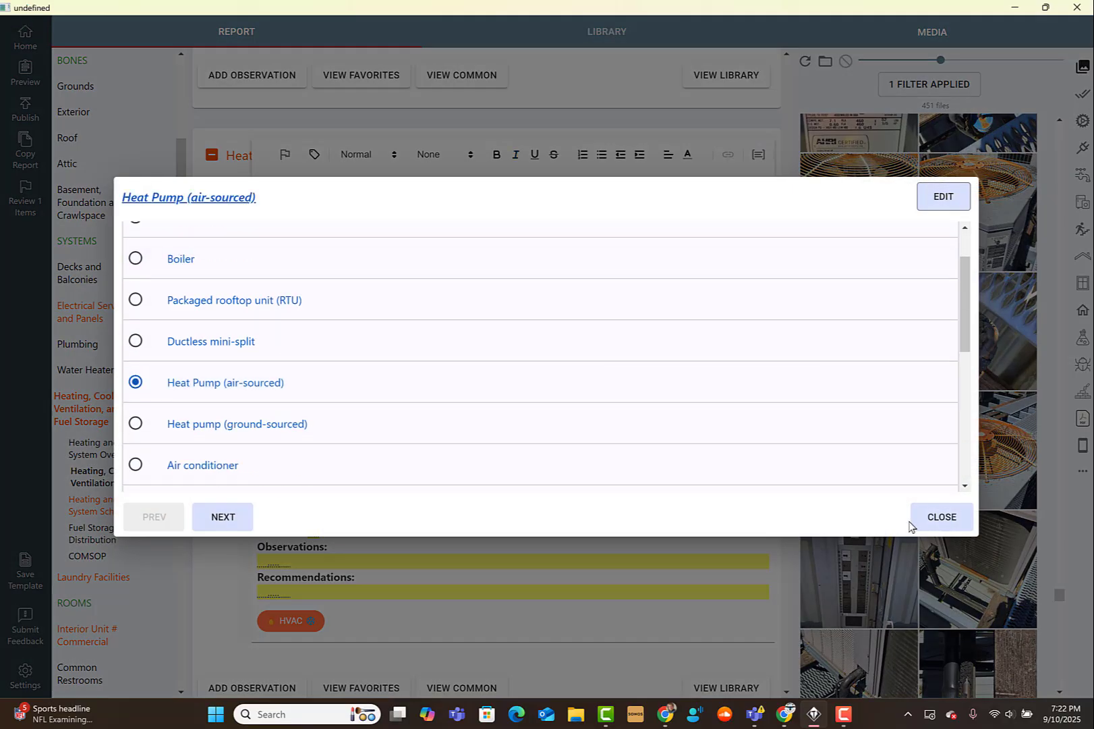
left_click(237, 517)
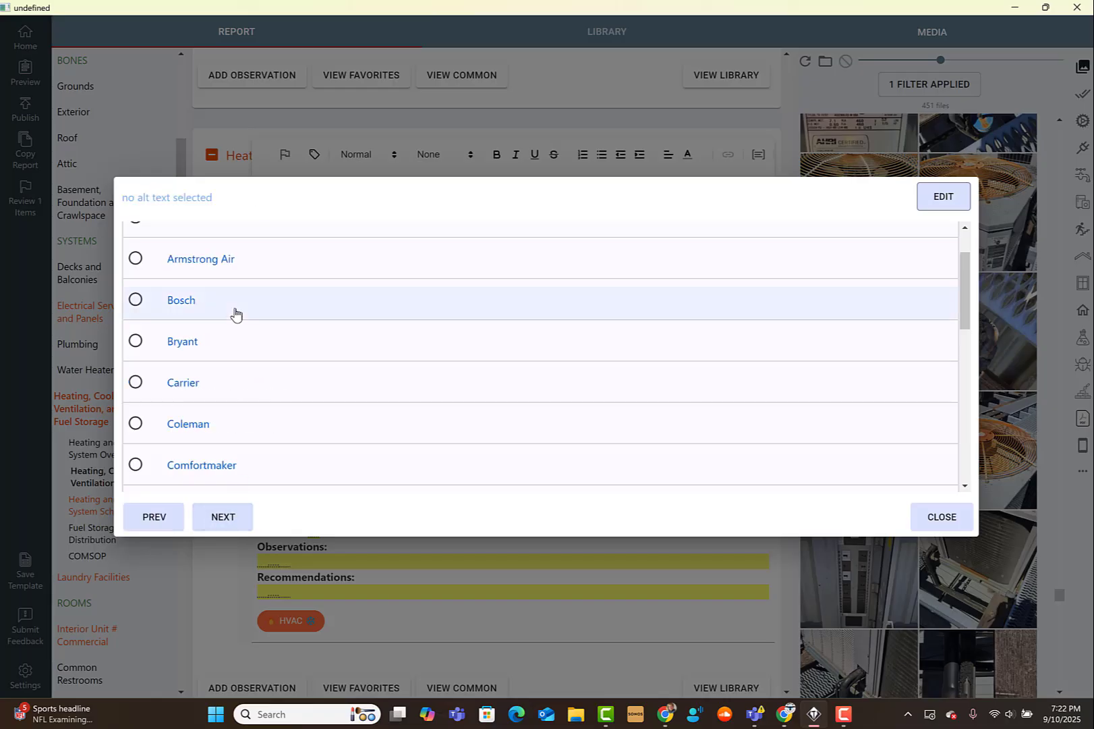
scroll(236, 337, "down", 1)
scroll(237, 337, "down", 6)
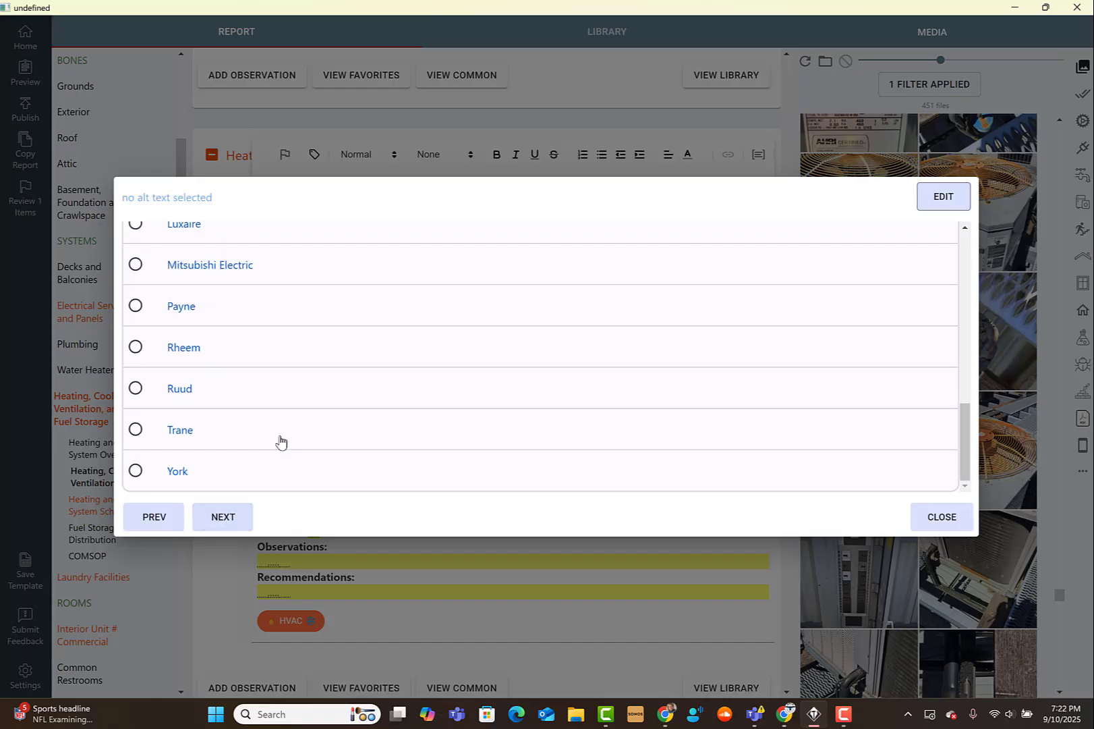
left_click(249, 432)
left_click(215, 517)
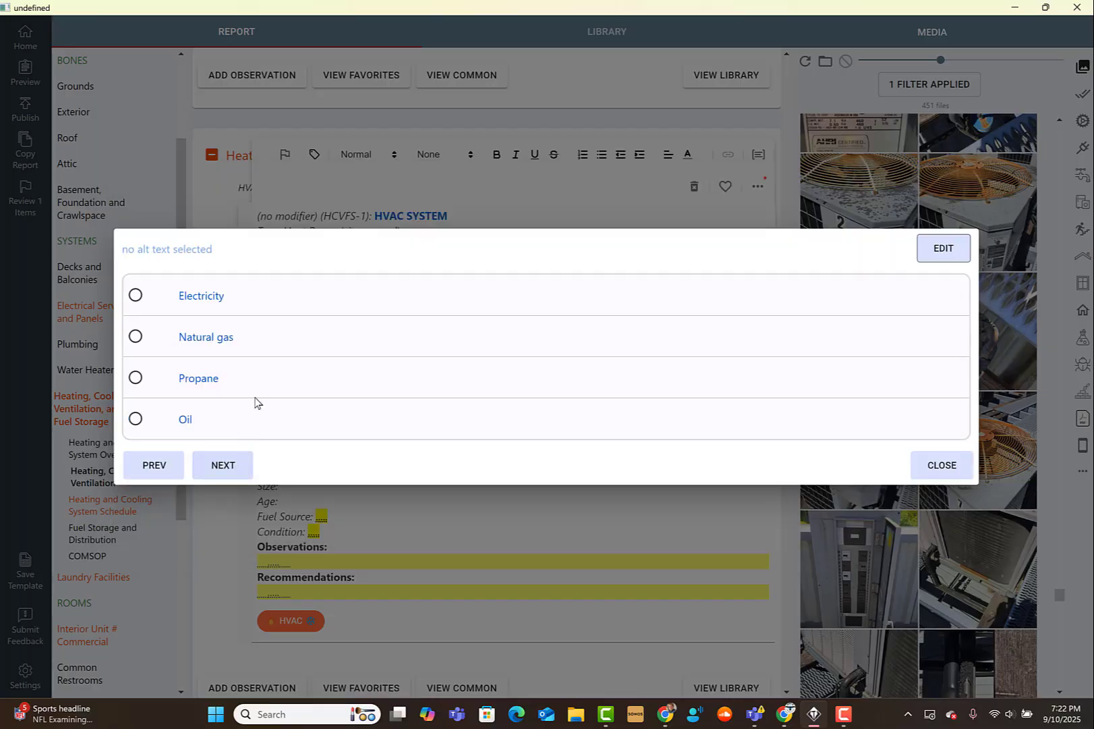
Step: Set the first HVAC system's fuel source to Electricity and its condition to Old
left_click(252, 298)
left_click(229, 463)
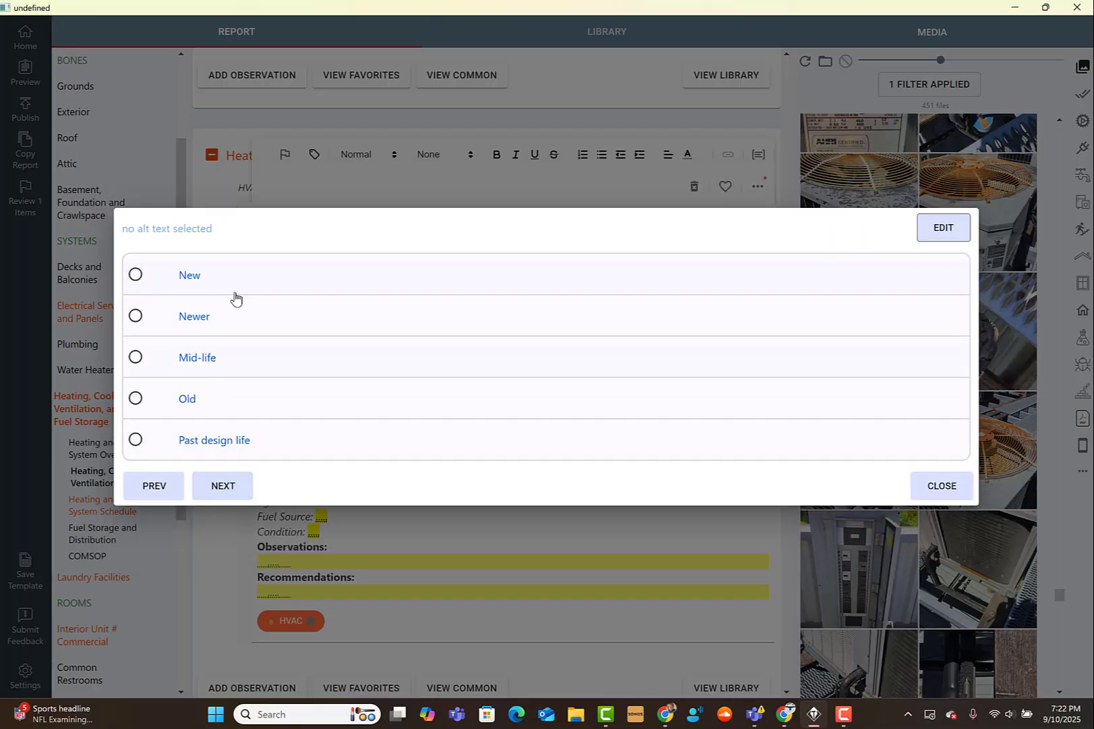
left_click(246, 402)
left_click(221, 483)
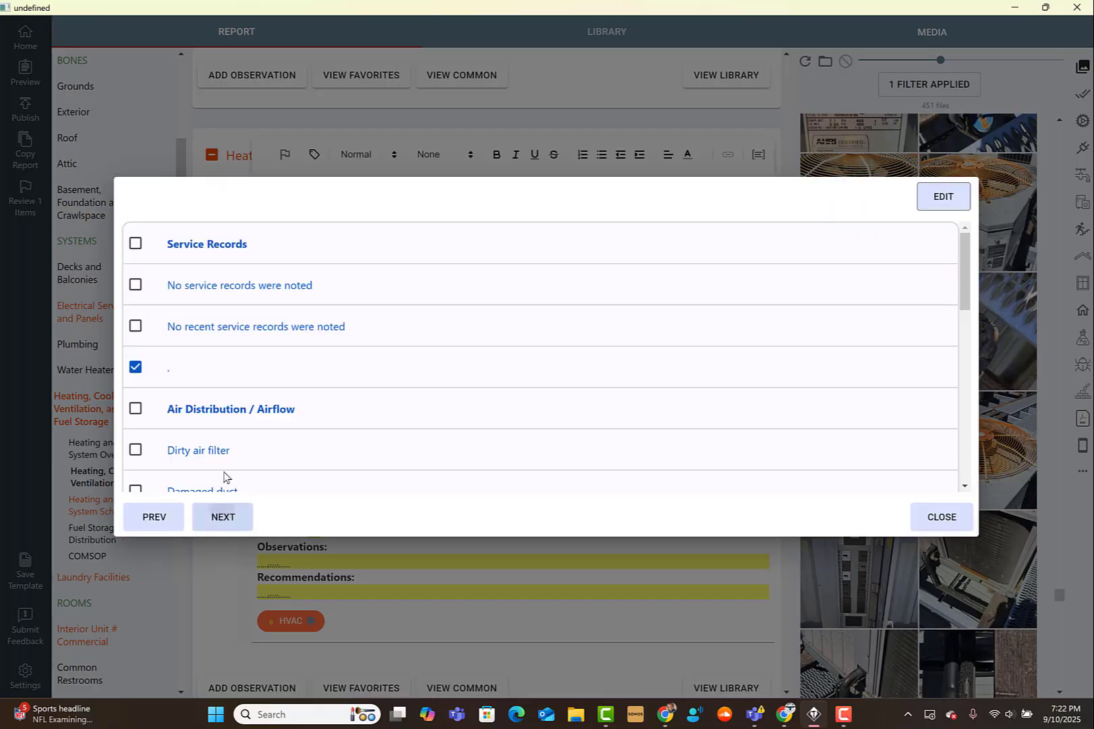
Step: Select the observation "No service records were noted" and keep the "." entry under Service Records selected
left_click(245, 292)
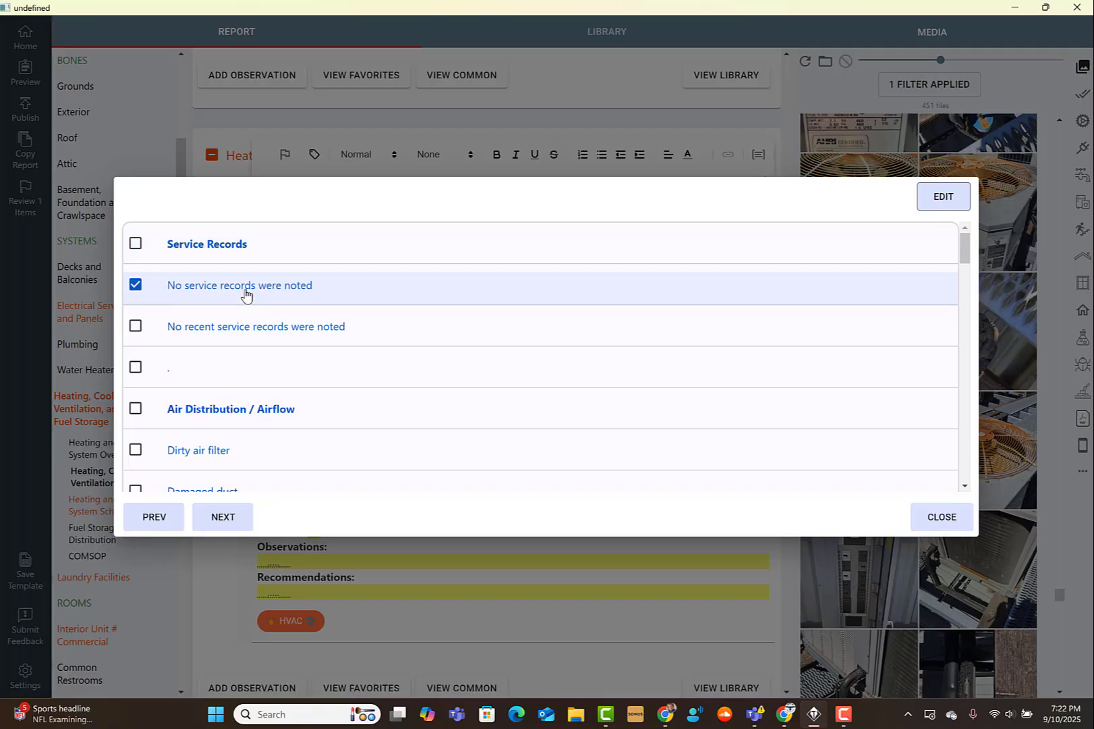
left_click(216, 370)
Step: Review the observation options grouped under Service Records, Air Distribution / Airflow and Electrical / Controls
scroll(223, 310, "down", 5)
scroll(235, 355, "down", 3)
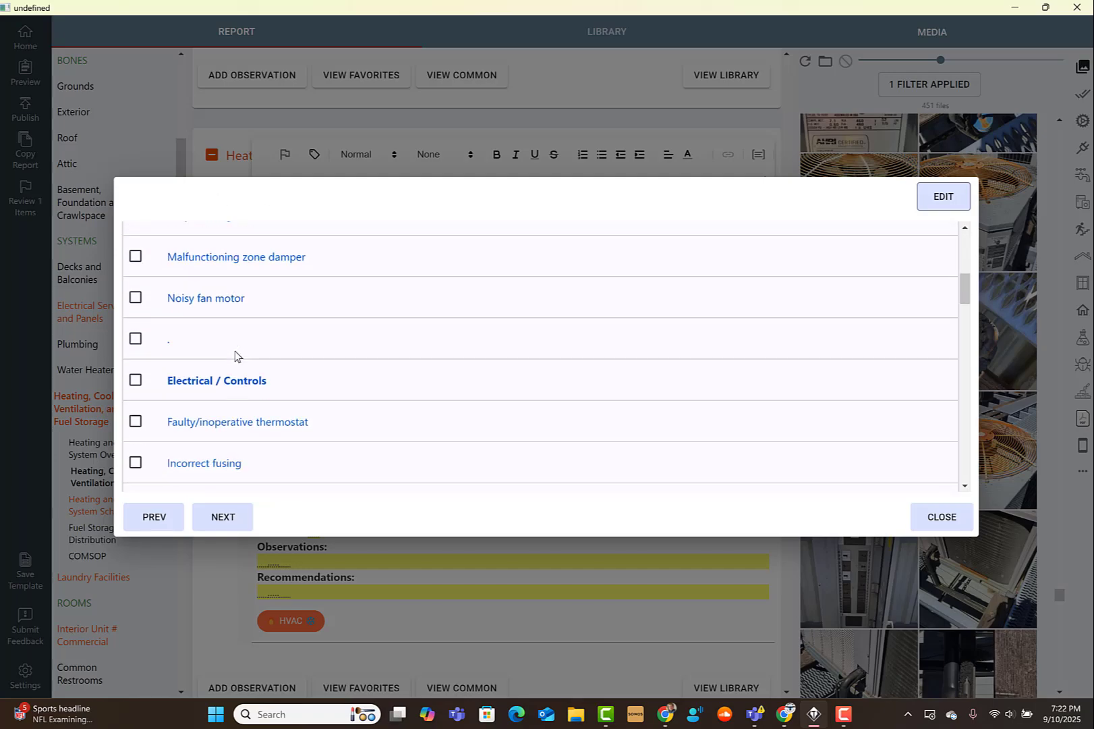
scroll(229, 351, "up", 3)
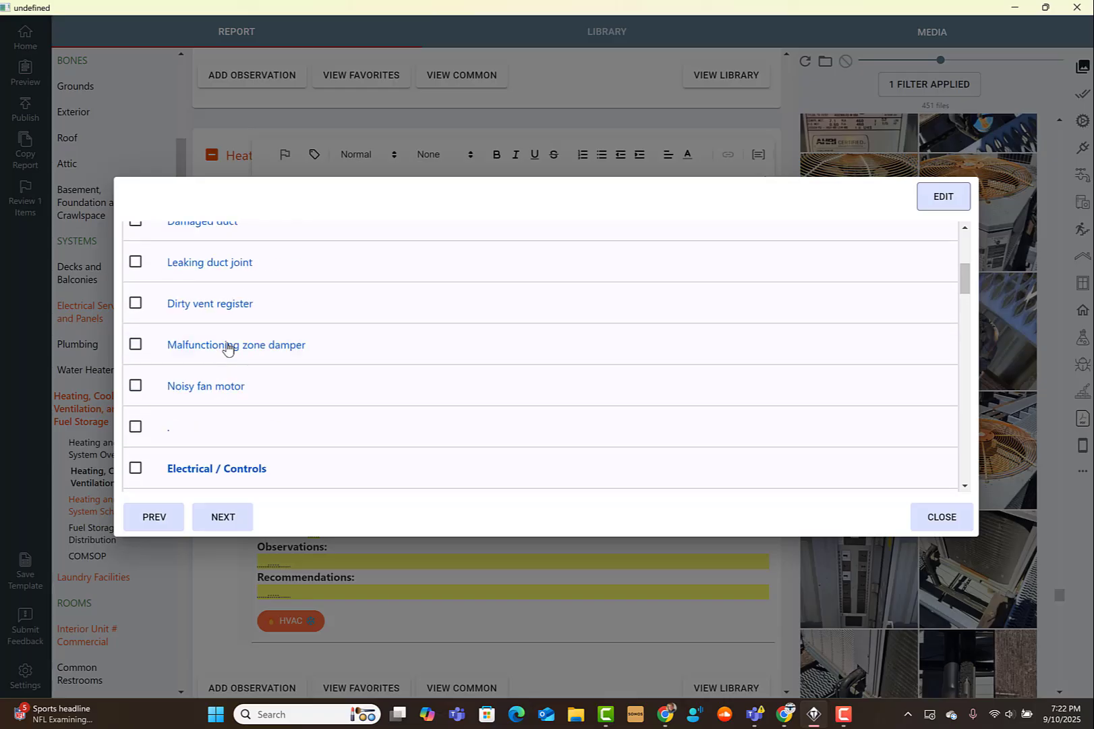
scroll(229, 351, "down", 3)
scroll(228, 348, "up", 5)
scroll(226, 345, "up", 2)
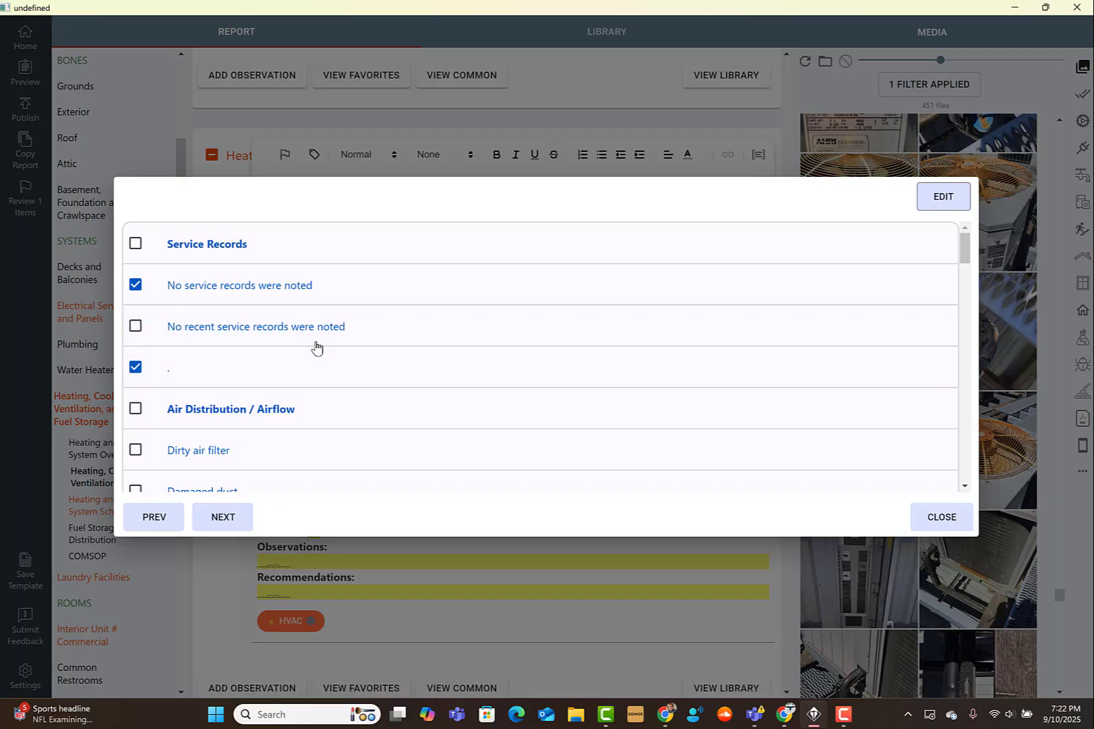
scroll(239, 342, "down", 1)
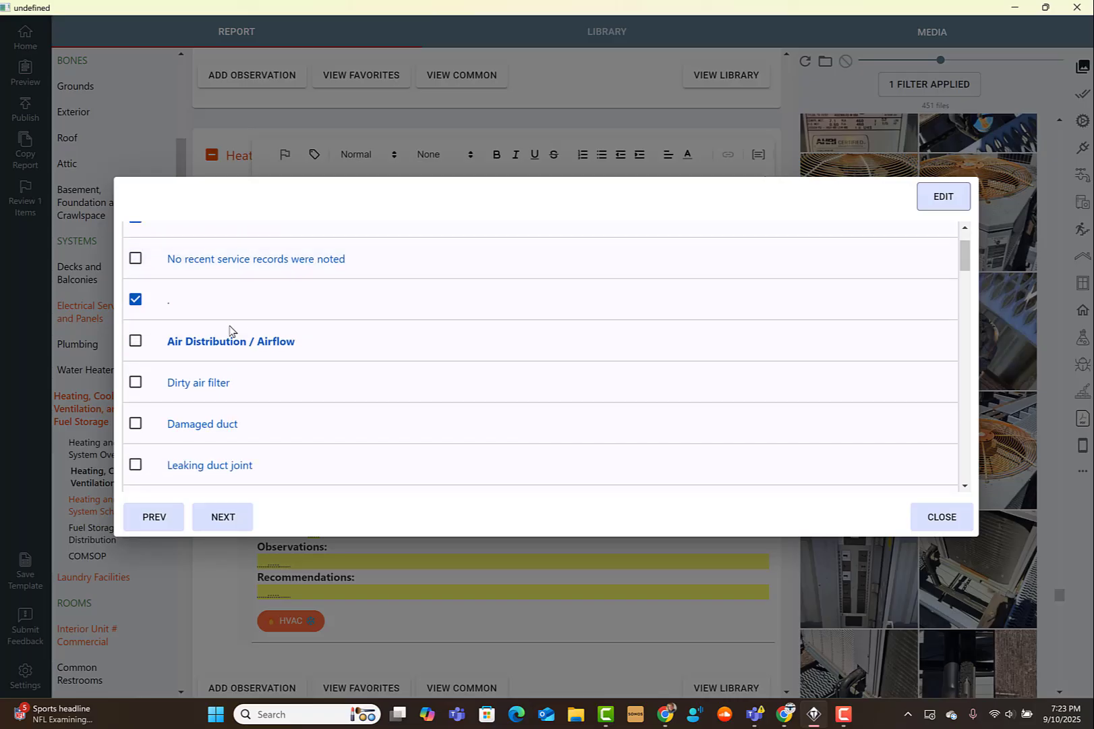
scroll(227, 330, "up", 1)
scroll(246, 364, "down", 1)
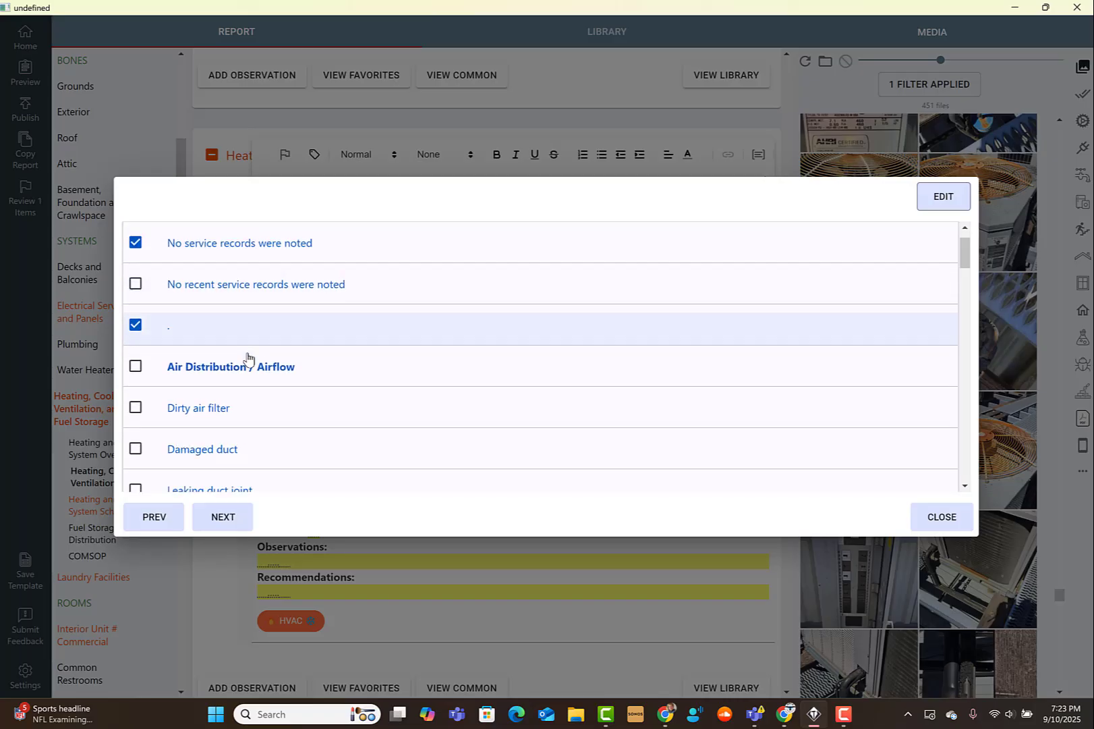
scroll(250, 361, "up", 1)
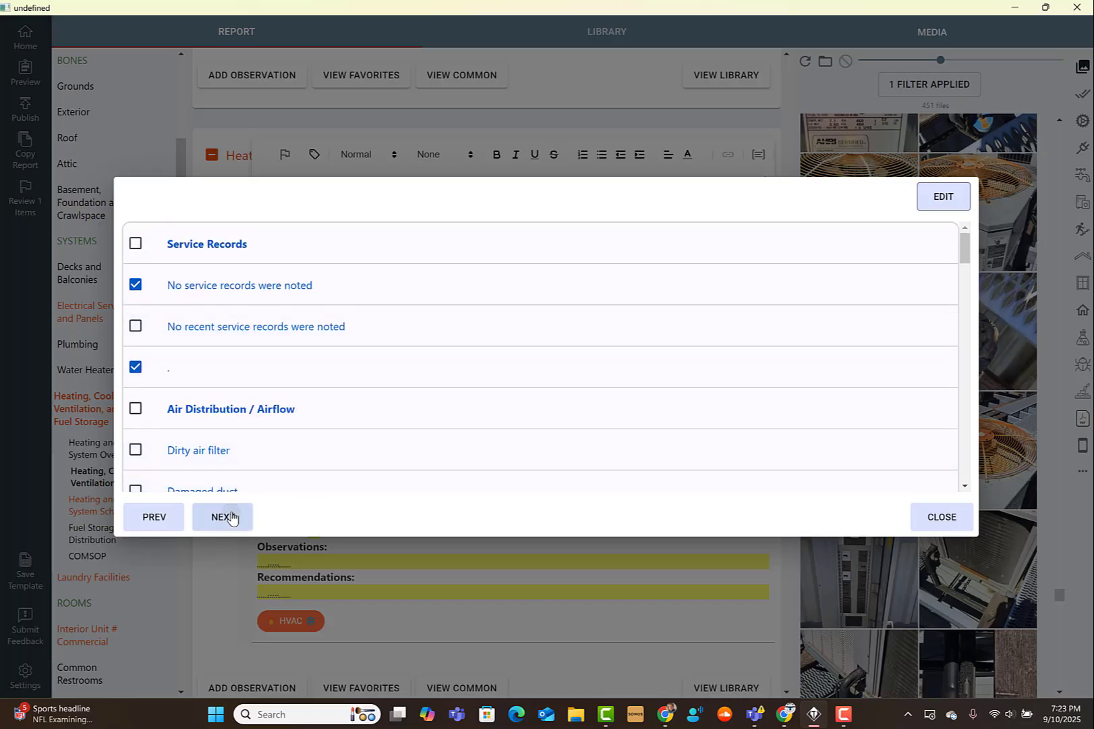
Step: Choose the recommendation "This system looks old and unreliable. Servicing is recommended, and consider updating." and finish the selections
left_click(228, 516)
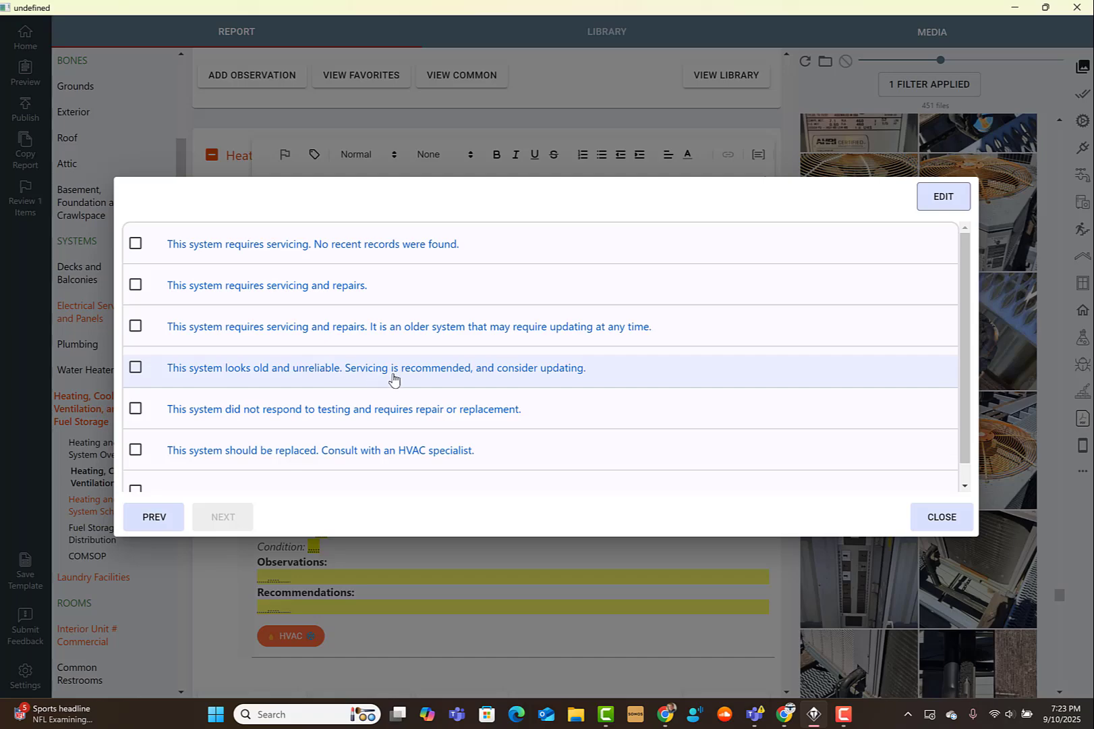
left_click(543, 379)
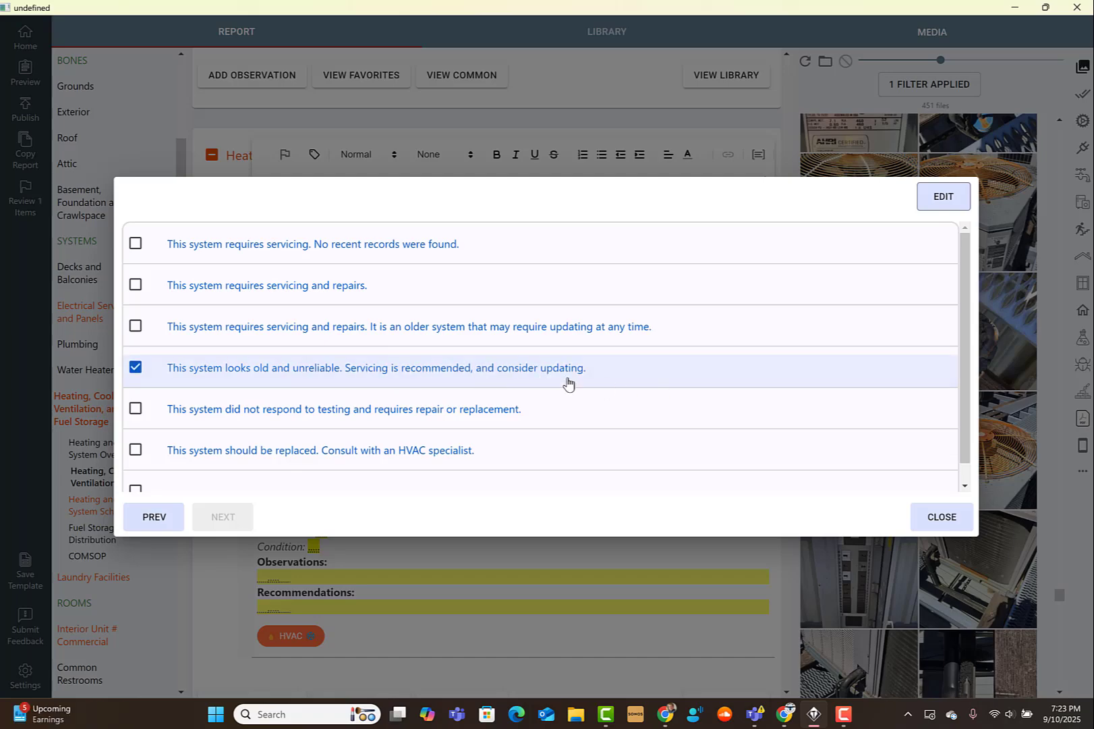
left_click(944, 514)
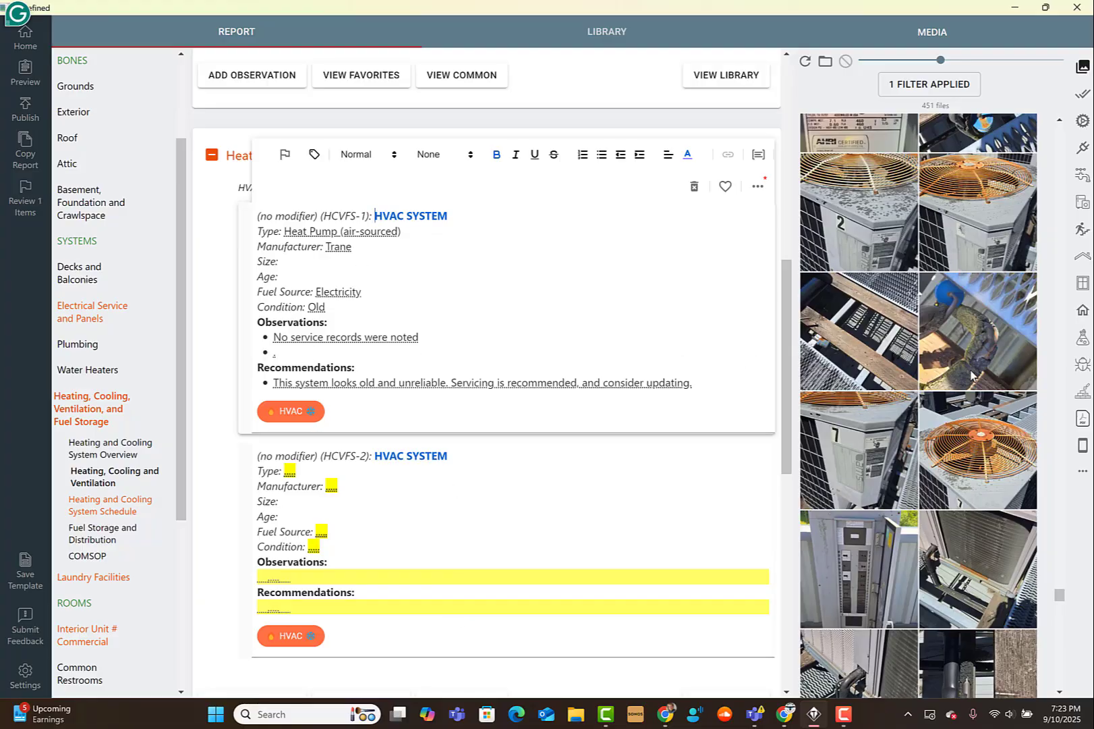
Step: Attach the unit 2, rusted fan cover, wooden boards and pipe insulation photos to the first HVAC system and append #2 to its title
left_click(993, 229)
left_click(874, 334)
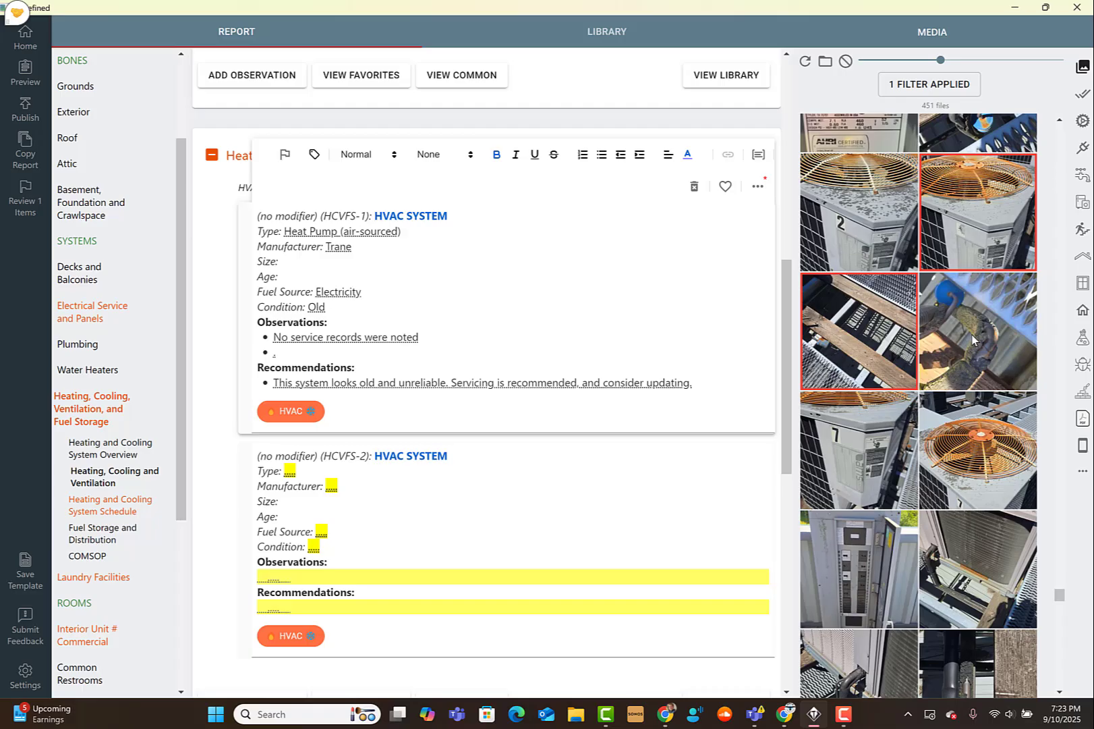
left_click(972, 339)
left_click_drag(919, 268, 535, 278)
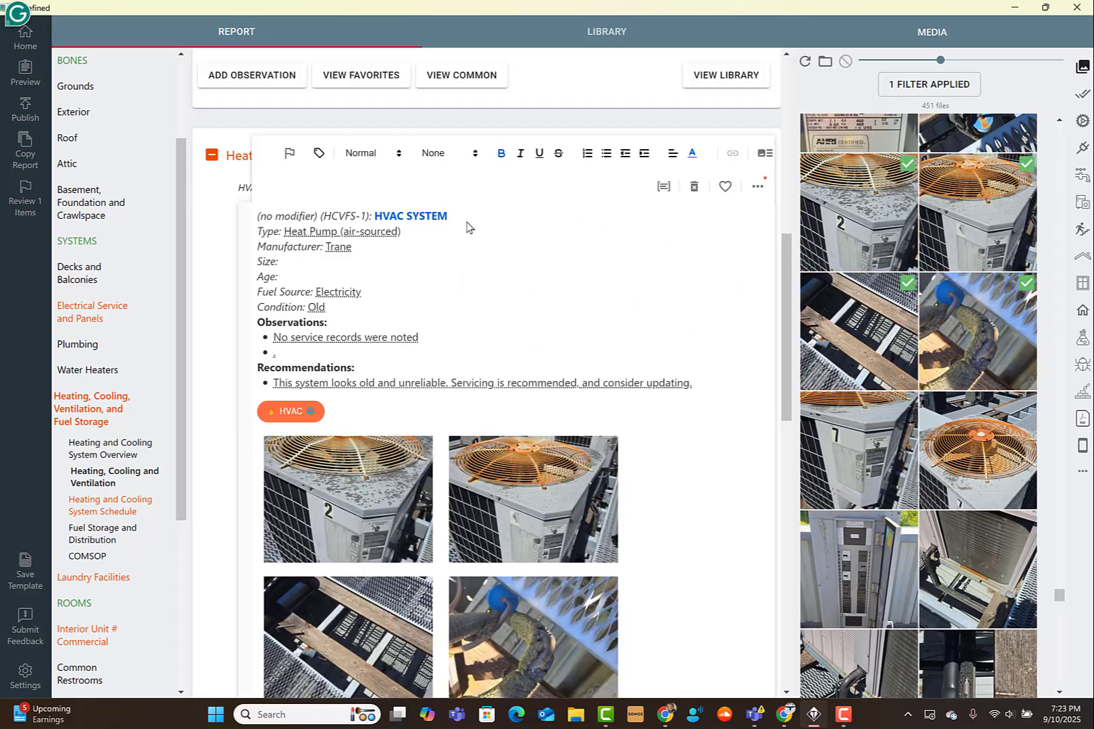
type("#2")
Step: Caption the second attached photo "Corrosion noted on the fan screen cover" and save it
scroll(469, 391, "down", 3)
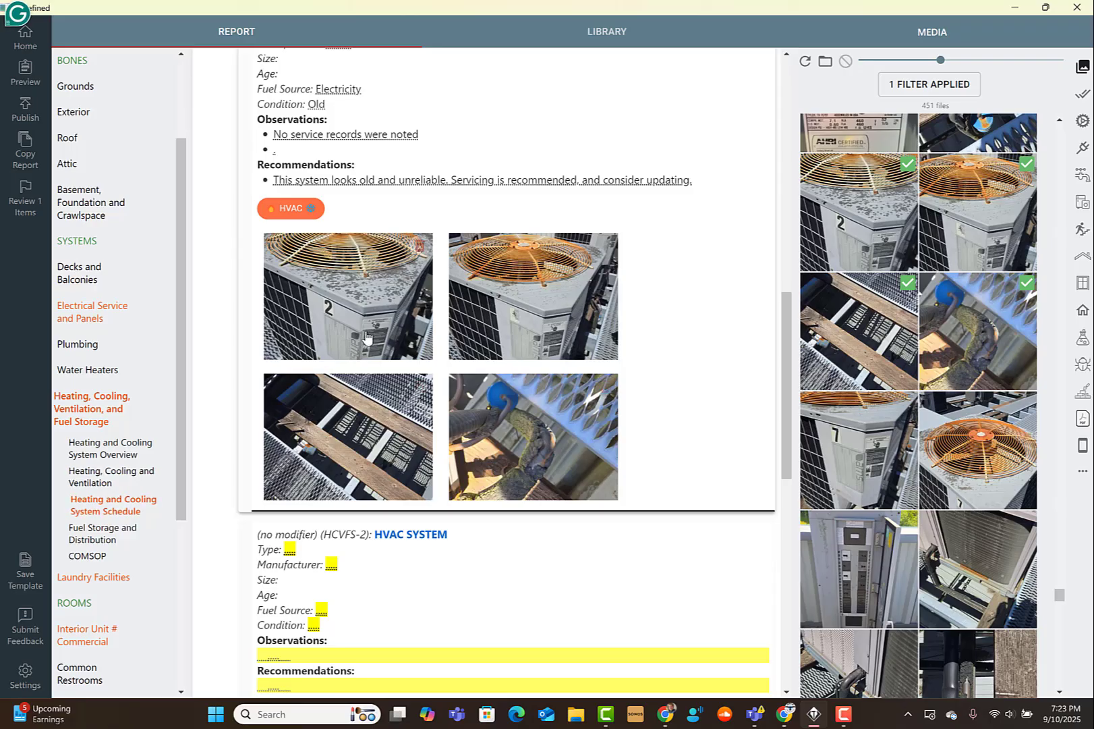
left_click(529, 309)
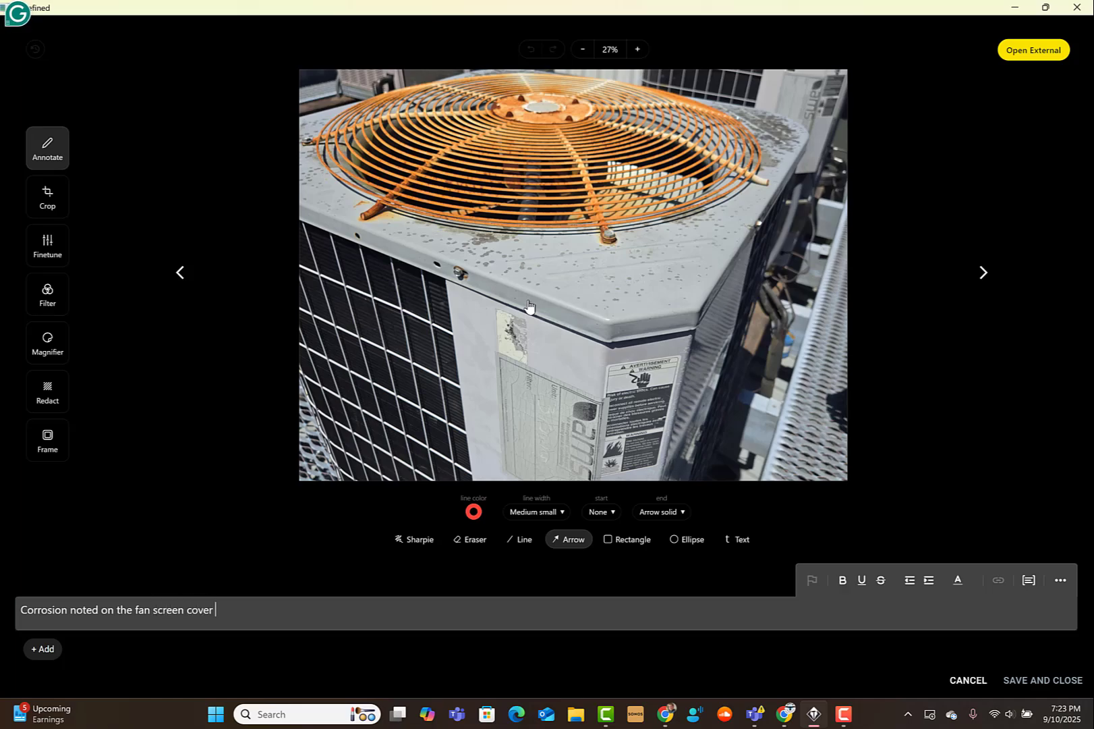
left_click(1043, 679)
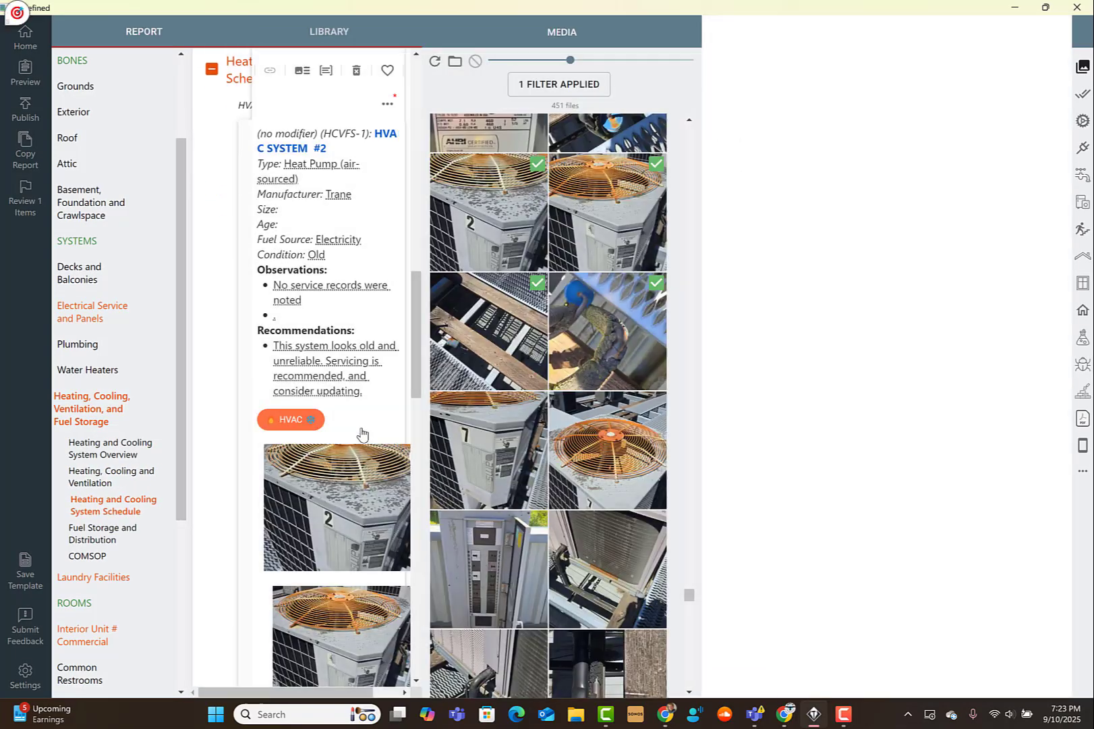
Step: Caption the photo of the unit marked 2 "This is an older unit - the data tag is no longer visible." and save it
left_click(361, 435)
type("is is an older unit - the data tag is noi longer visible.")
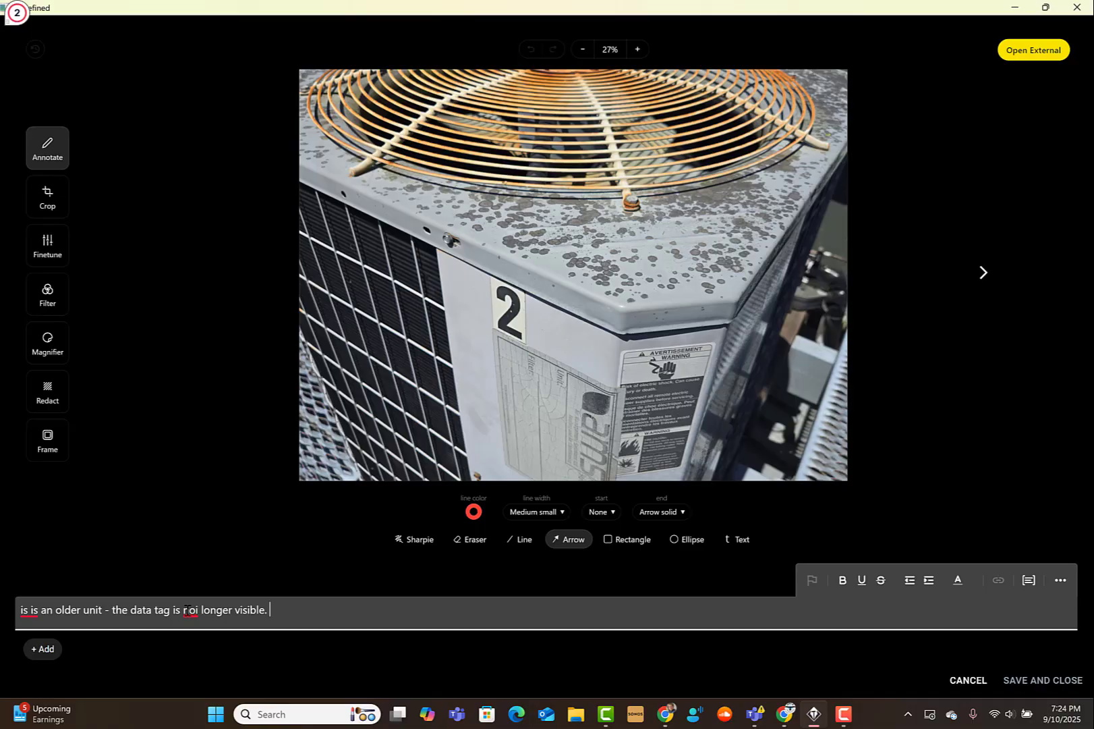
mouse_move(192, 611)
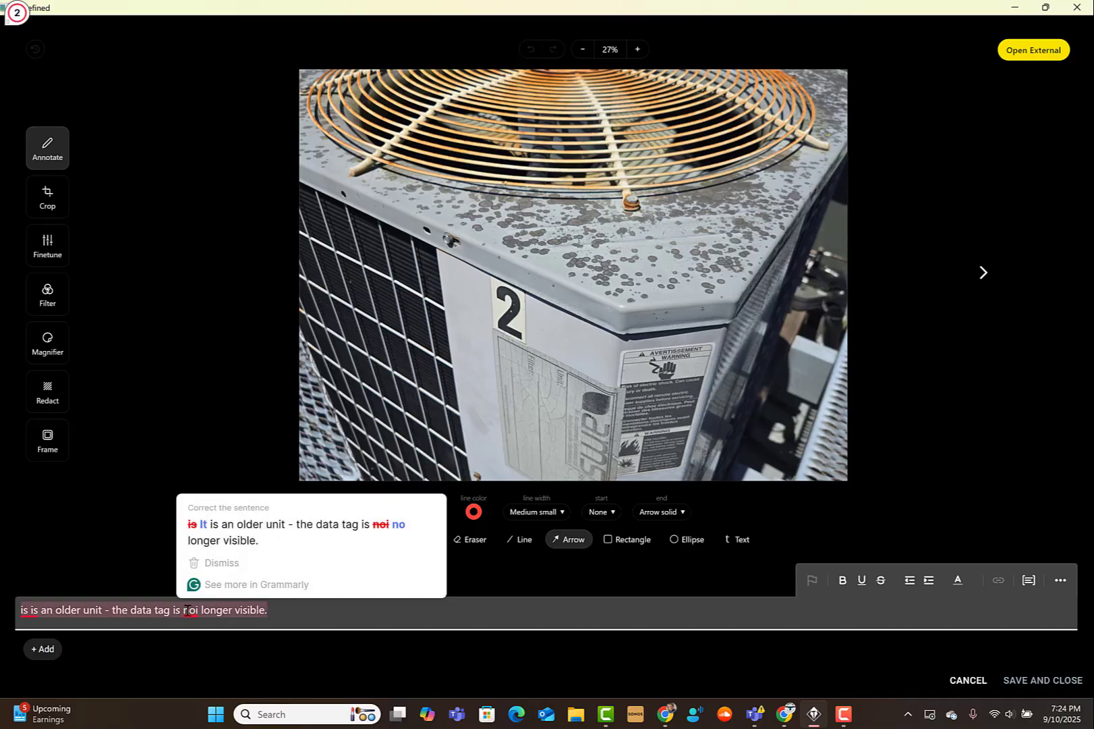
left_click(228, 538)
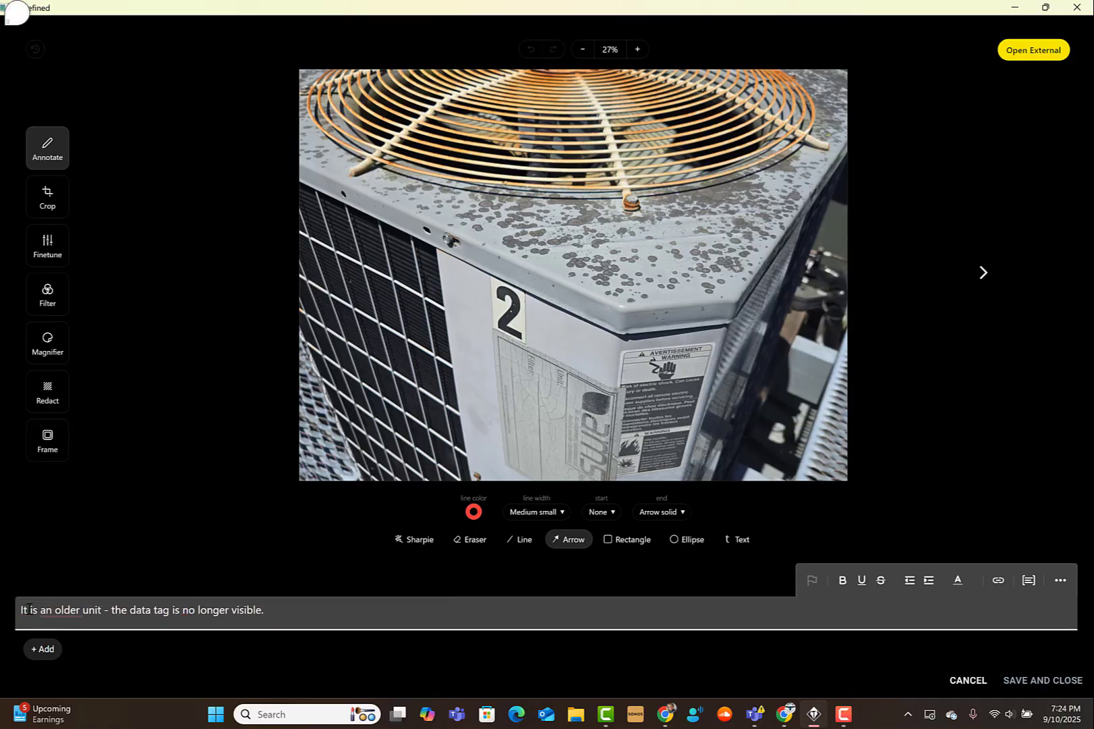
key("Right")
key("BackSpace")
key("BackSpace")
type("This")
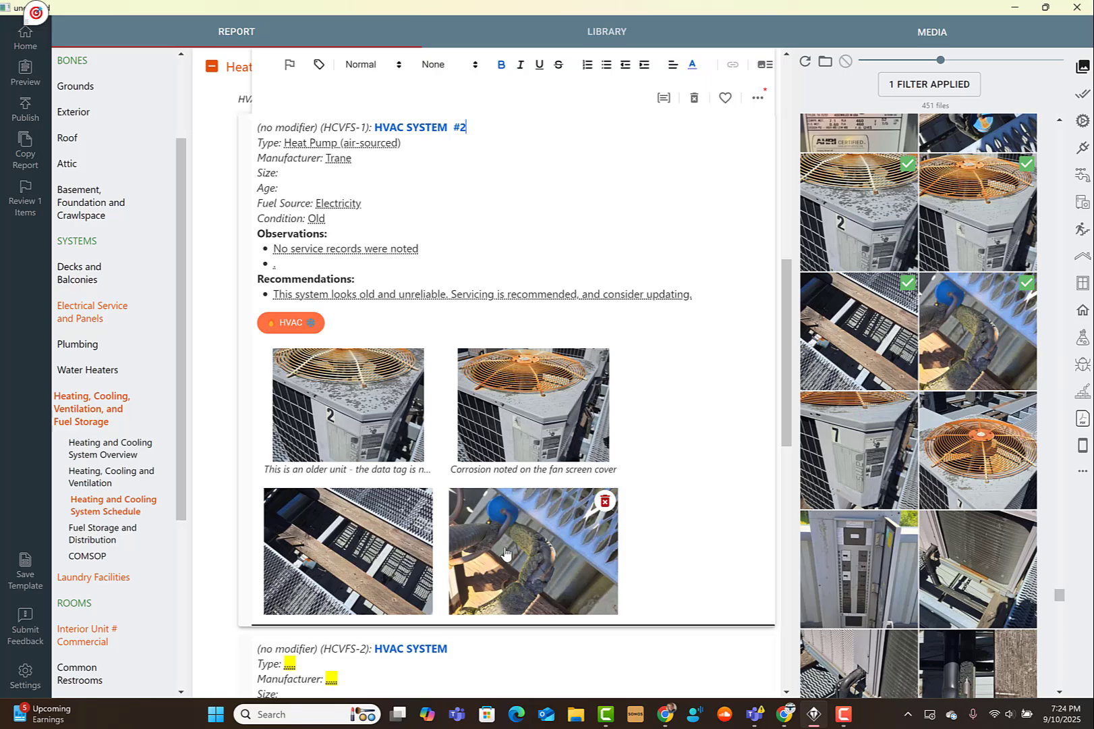
Step: Add the refrigerant system observation "Damaged insulation of refrigerant lines" to HVAC system #2 and finish the selections
left_click(330, 255)
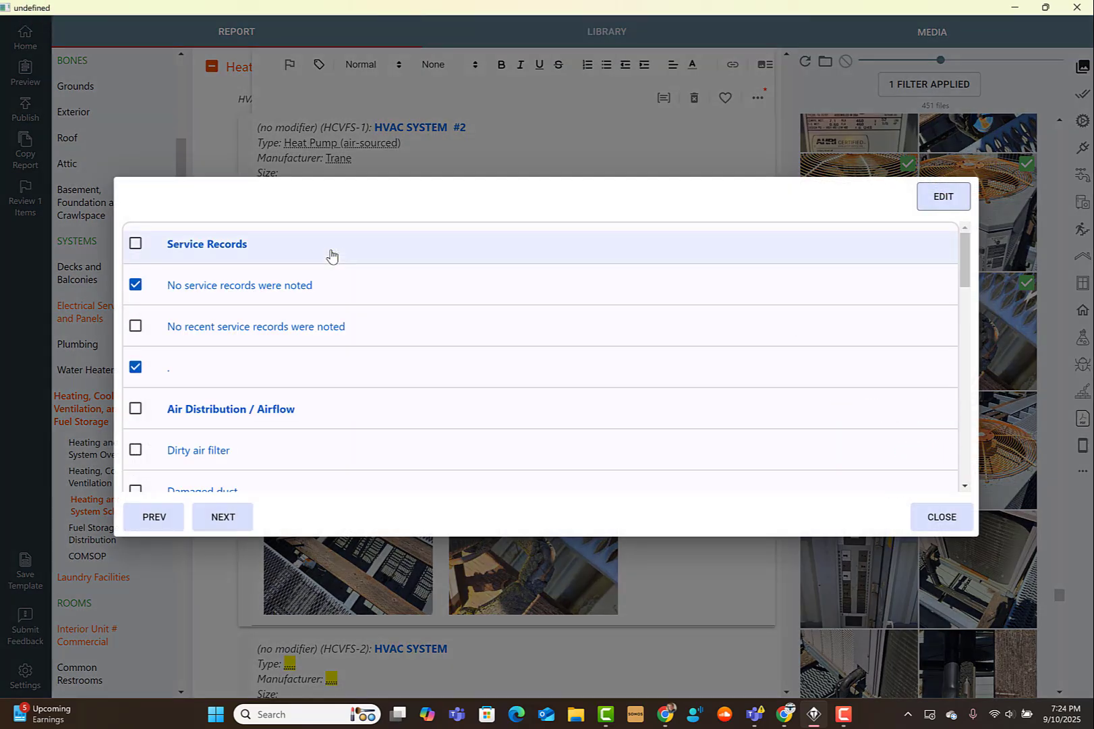
scroll(362, 344, "down", 1)
scroll(362, 344, "down", 10)
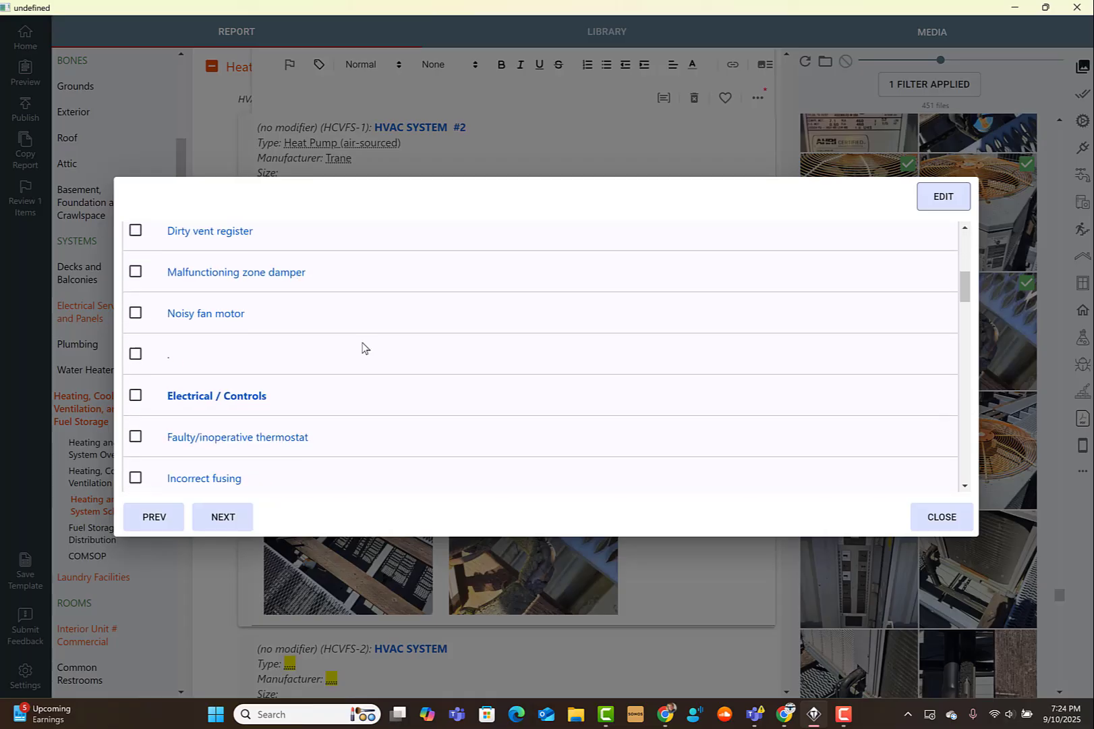
scroll(355, 363, "down", 10)
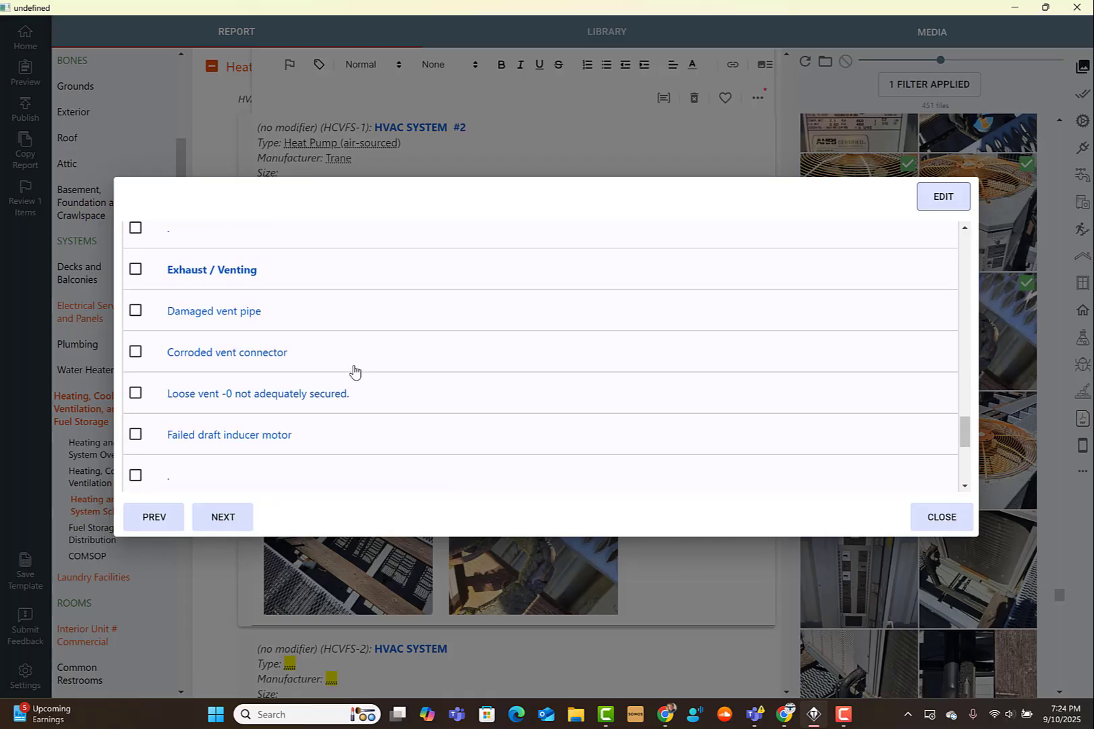
scroll(353, 372, "up", 5)
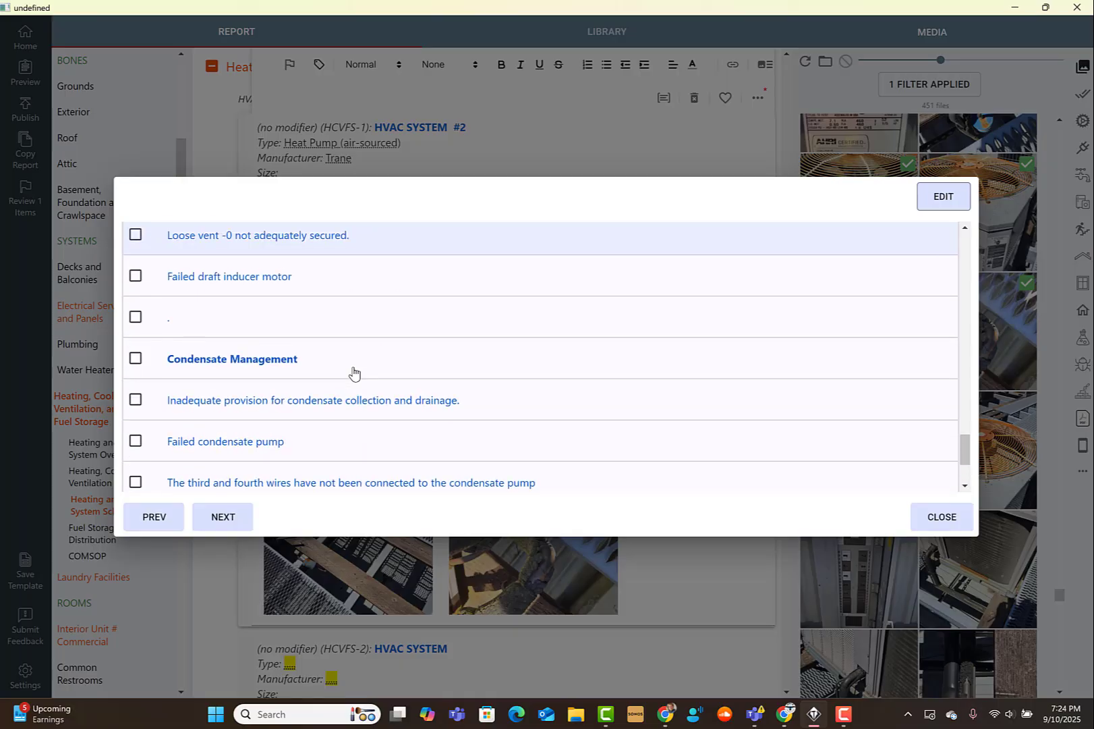
scroll(353, 371, "up", 6)
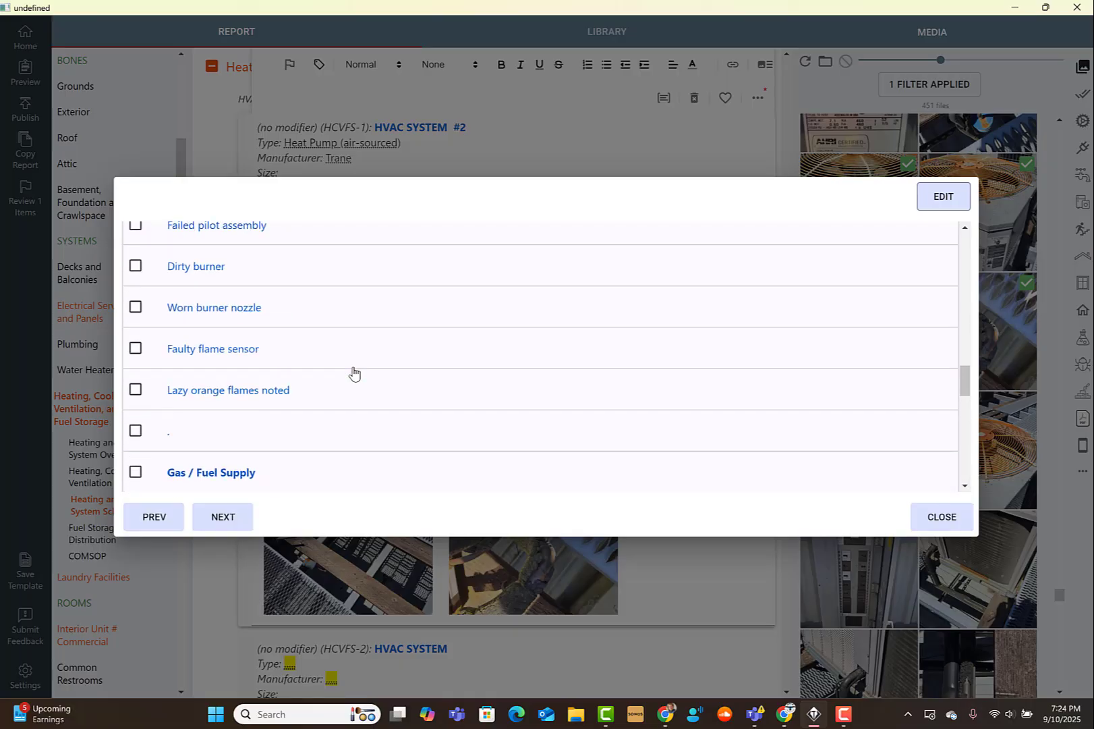
scroll(353, 371, "up", 5)
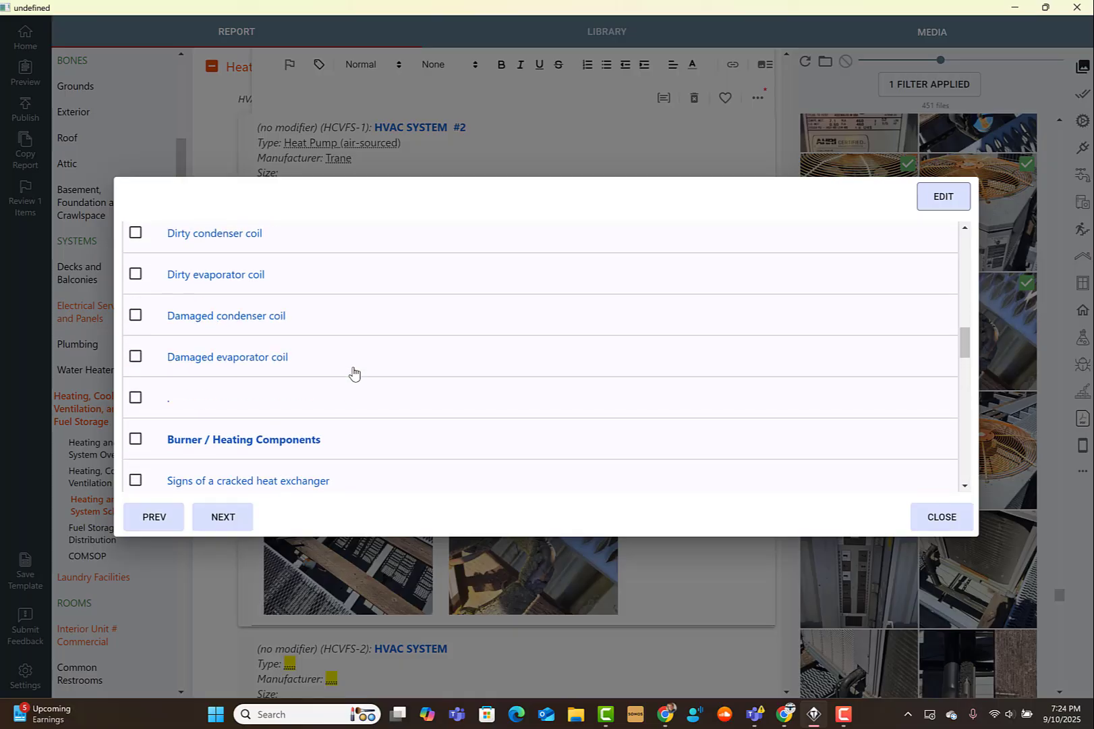
scroll(353, 371, "up", 2)
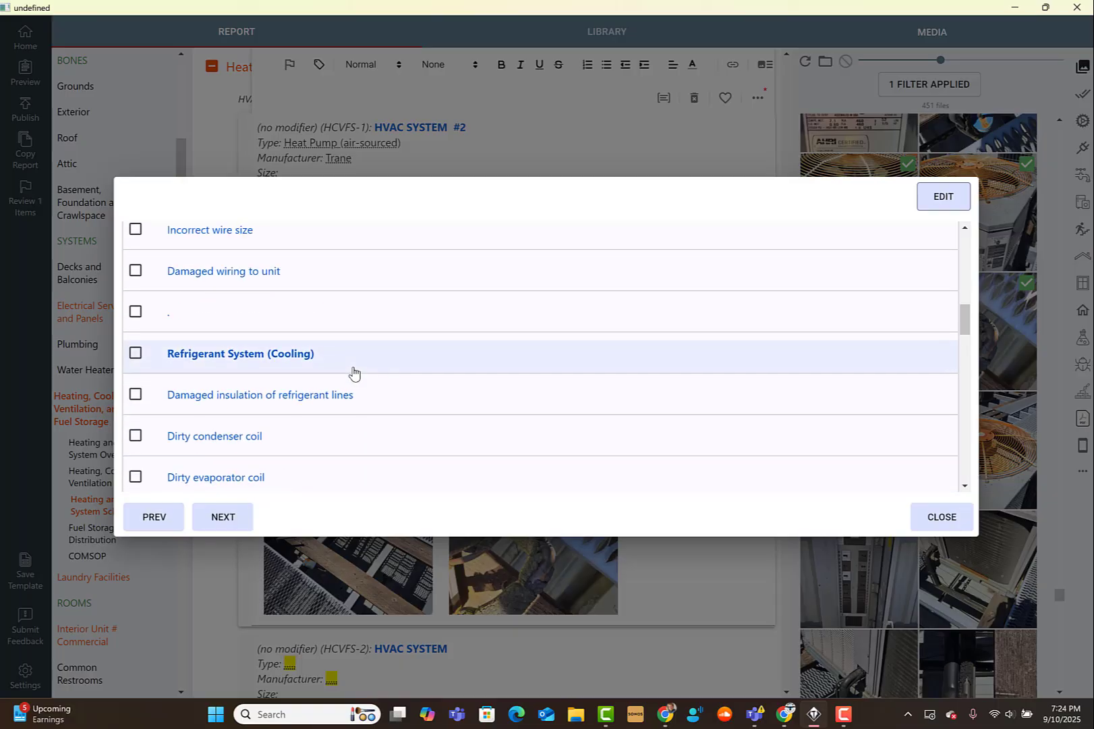
scroll(353, 372, "down", 2)
left_click(295, 268)
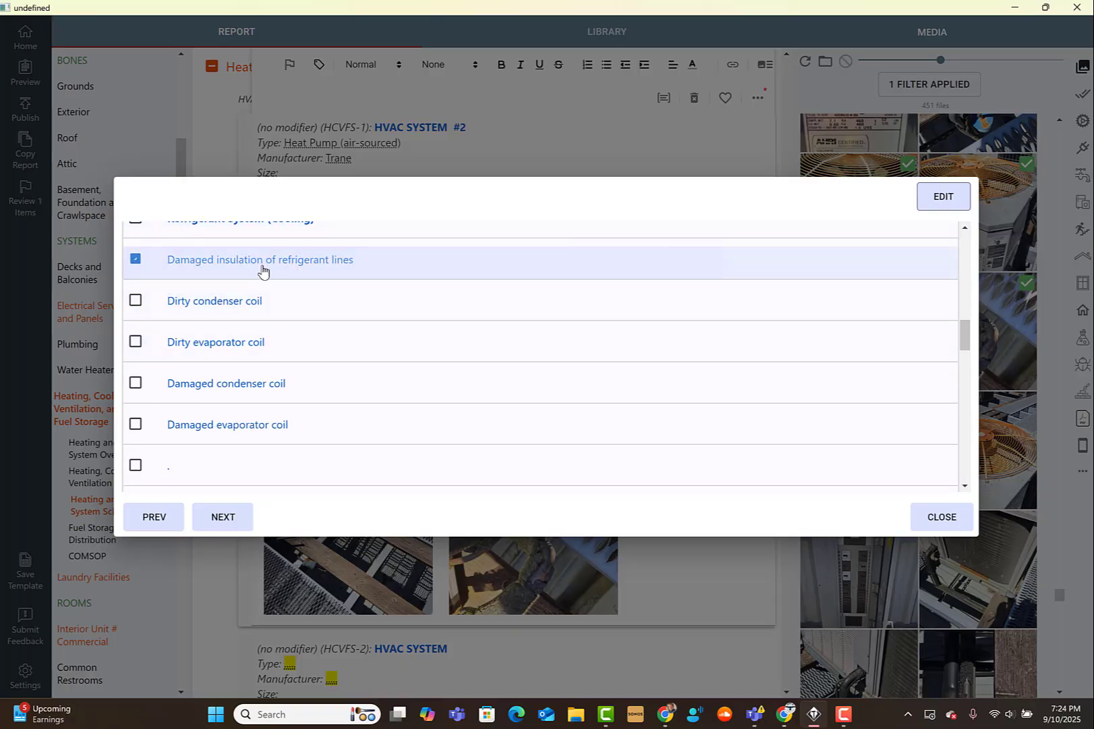
left_click(937, 518)
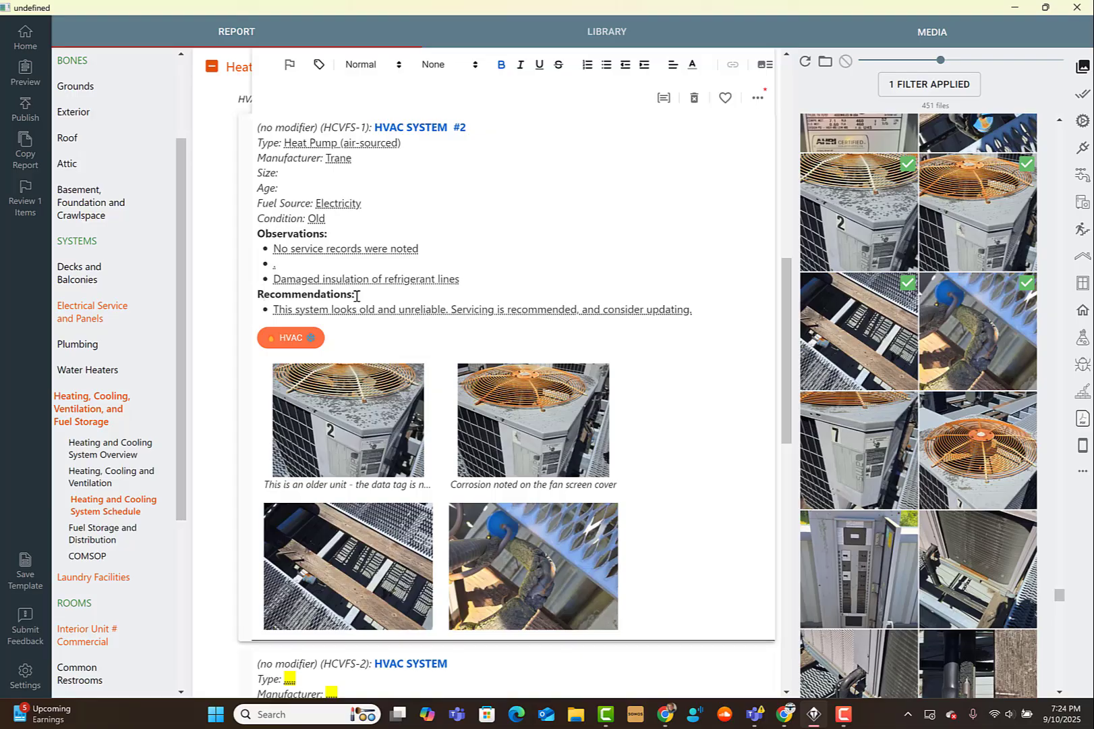
Step: Remove the "." bullet from HVAC system #2's observations and insert the photo captions as bullets after the refrigerant line observation
left_click(300, 267)
key("BackSpace")
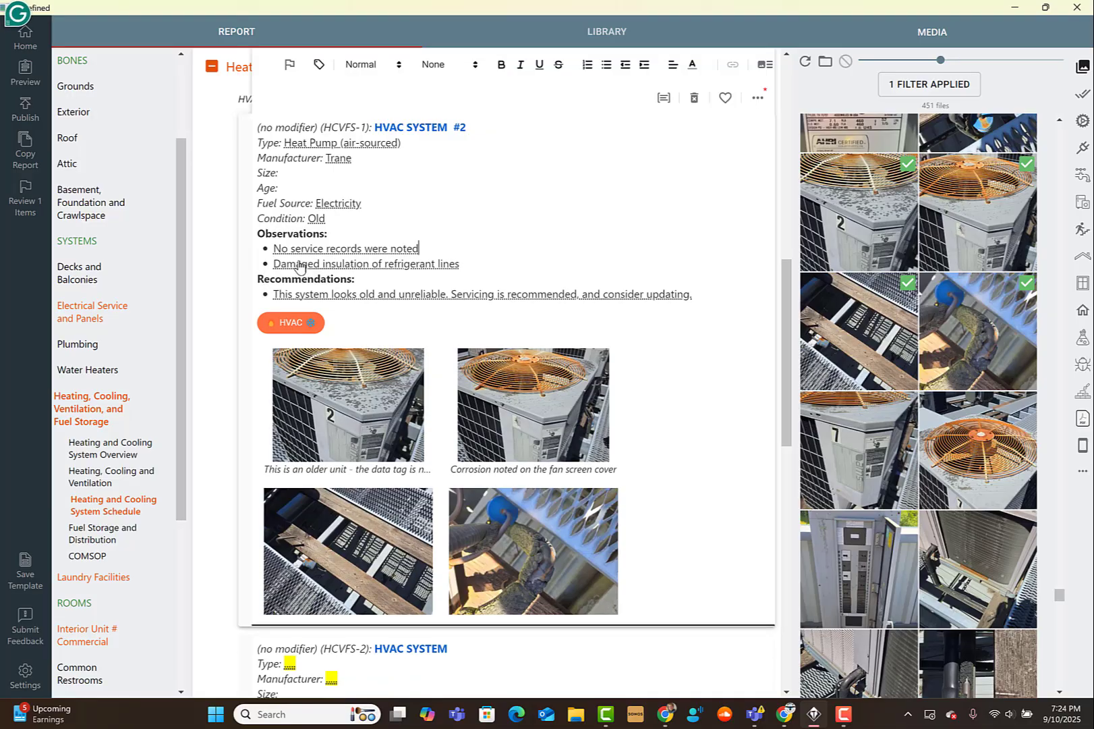
left_click(459, 269)
left_click(764, 70)
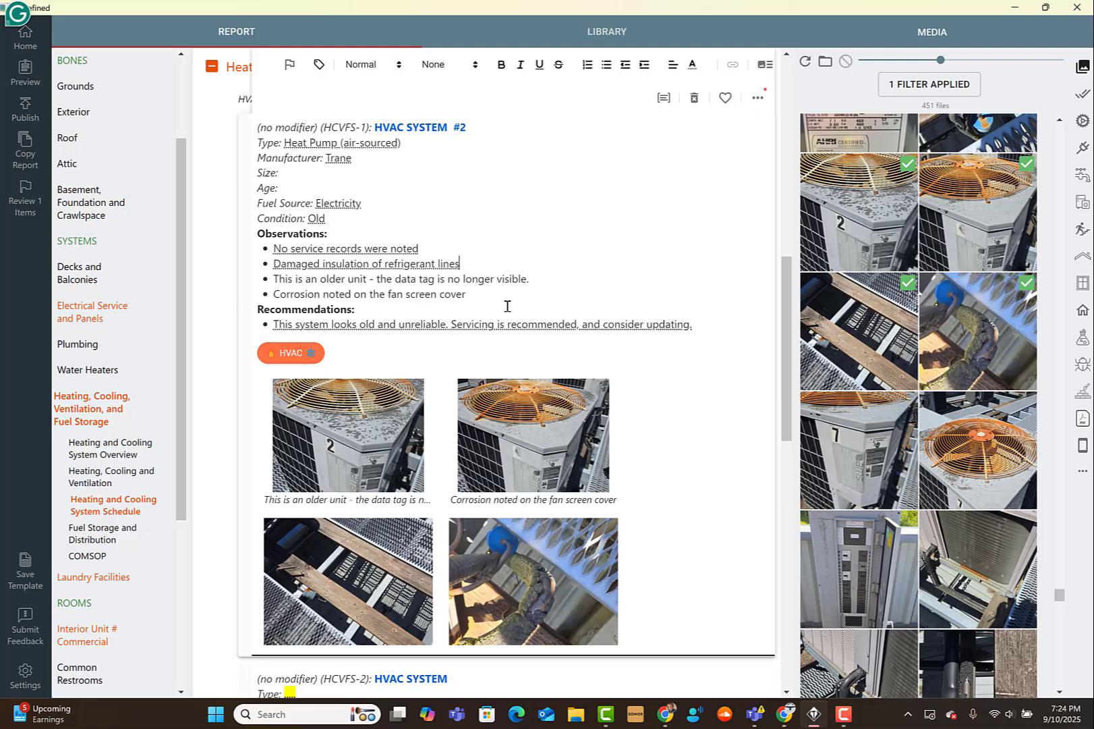
left_click(346, 255)
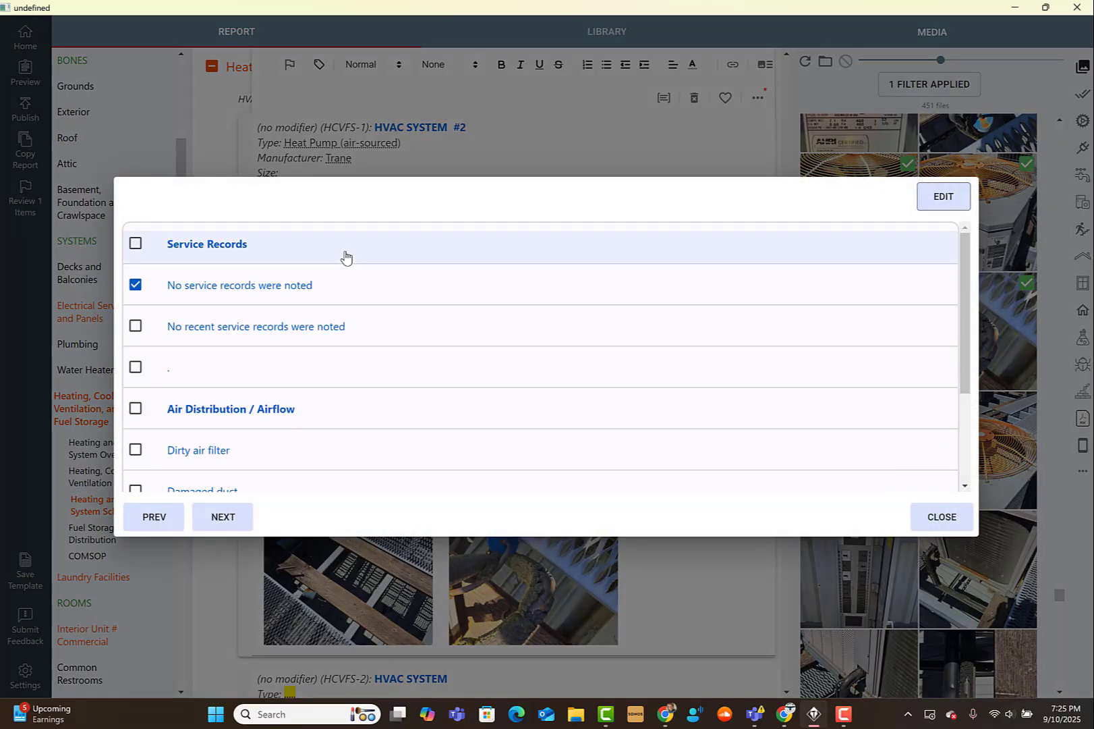
scroll(394, 349, "down", 2)
scroll(394, 348, "down", 2)
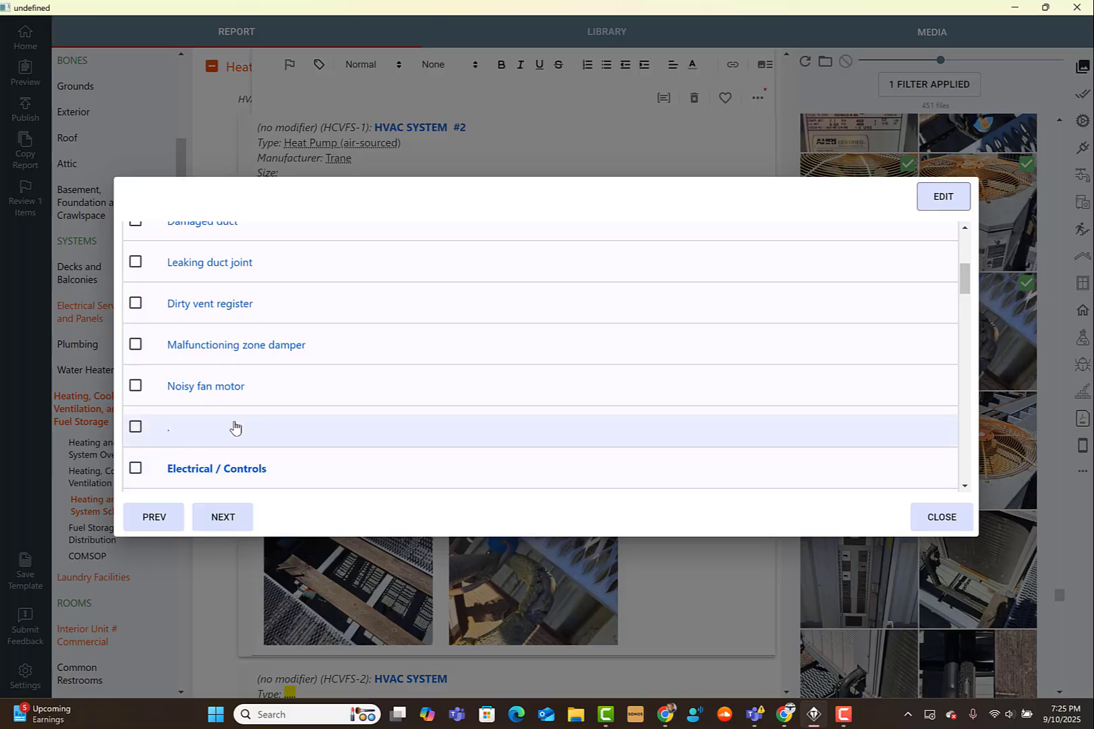
left_click(924, 516)
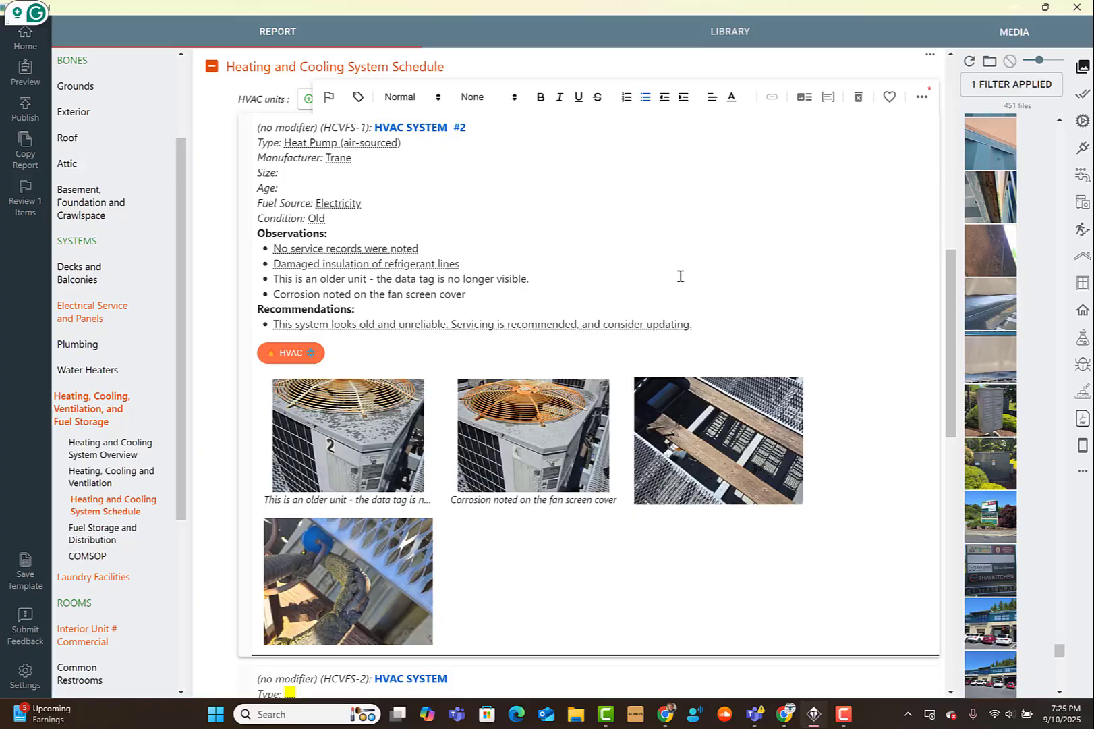
Step: Set HVAC system #2's size to 5 ton and its age to 2002
scroll(438, 277, "up", 1)
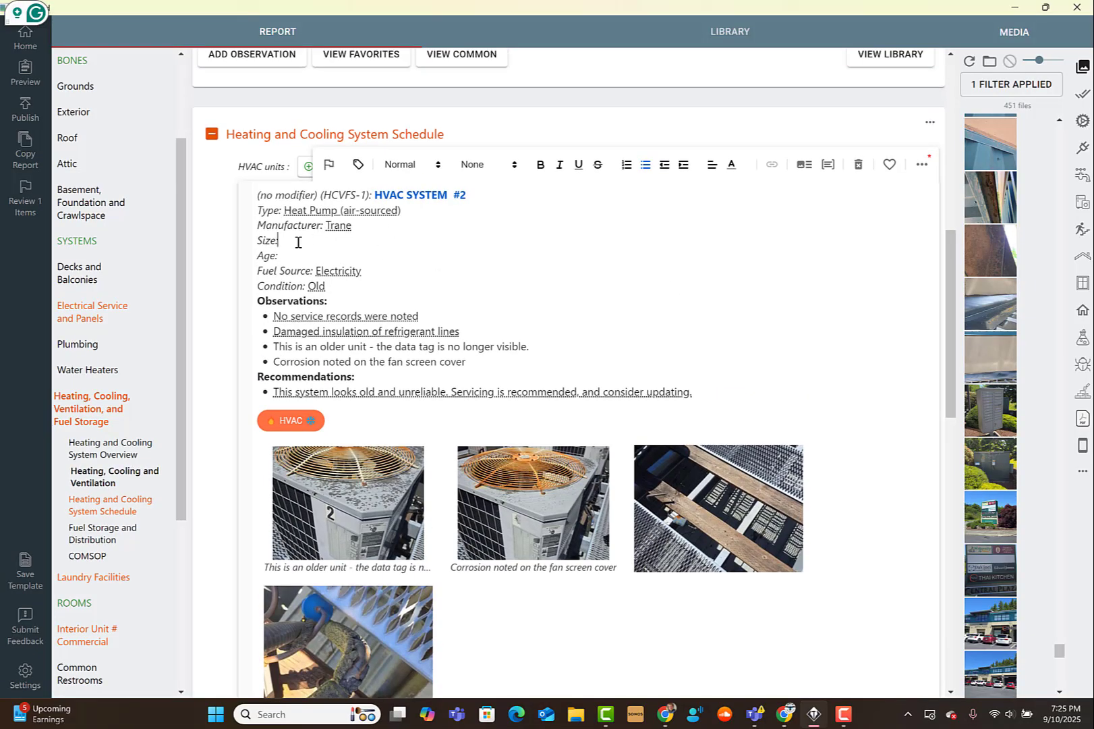
type("5 ton")
left_click(295, 254)
left_click(534, 247)
left_click_drag(338, 288, 257, 210)
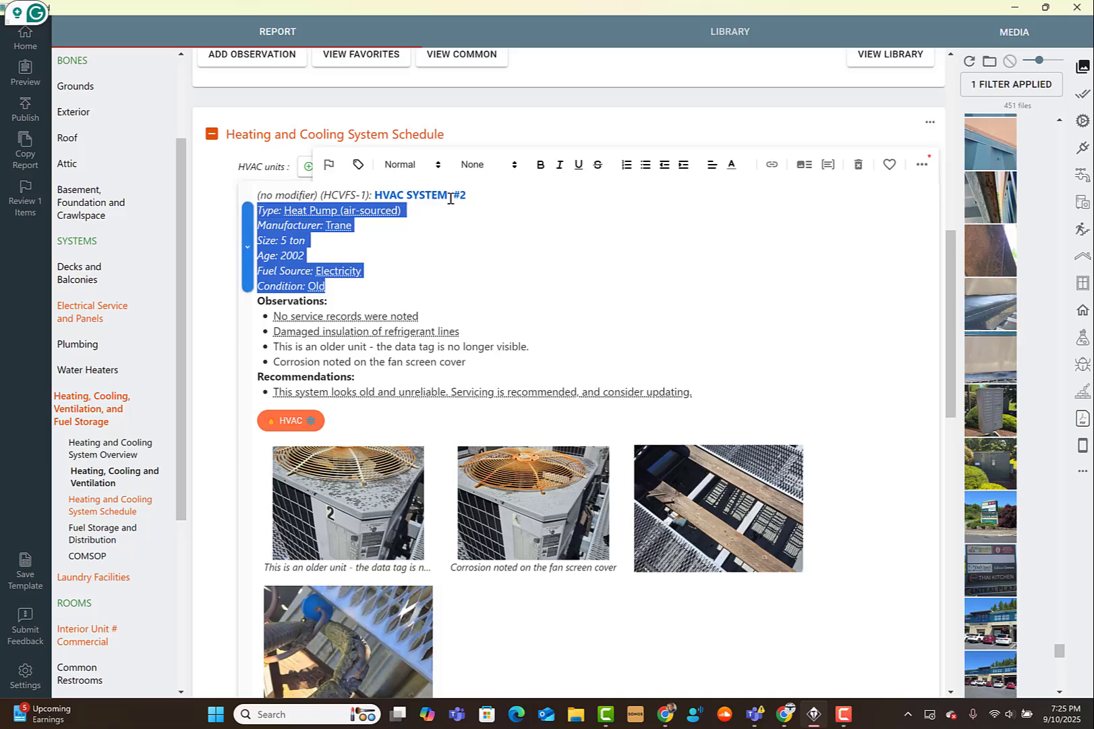
left_click(448, 225)
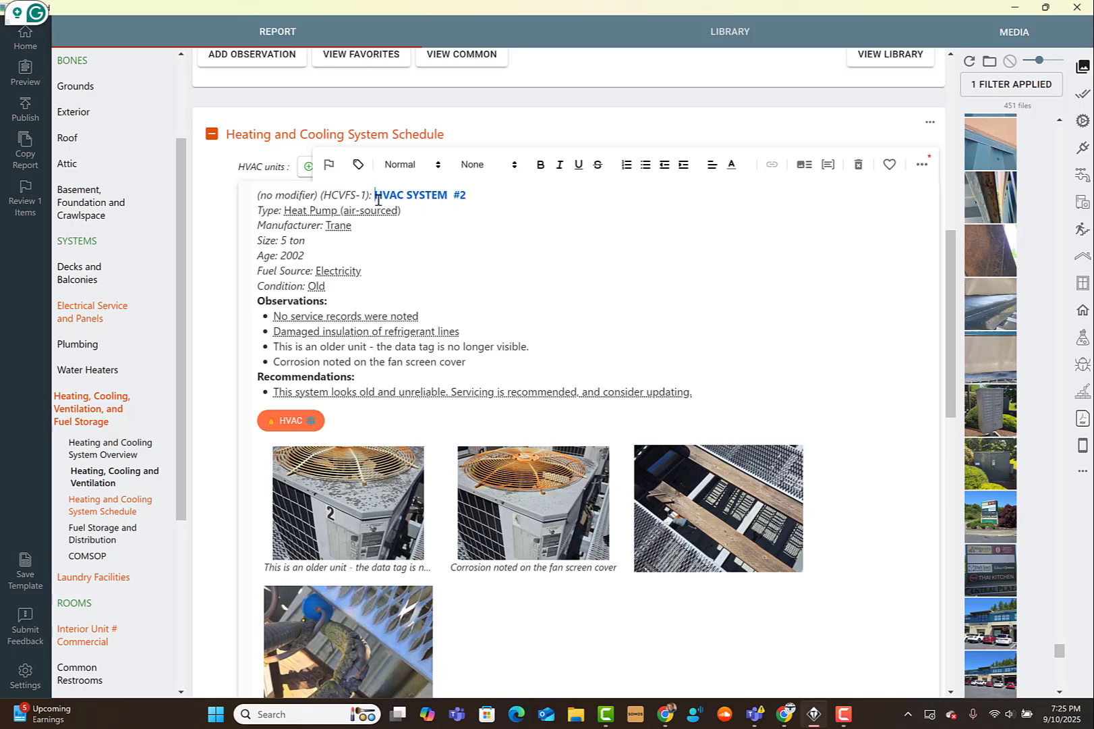
left_click_drag(378, 200, 396, 278)
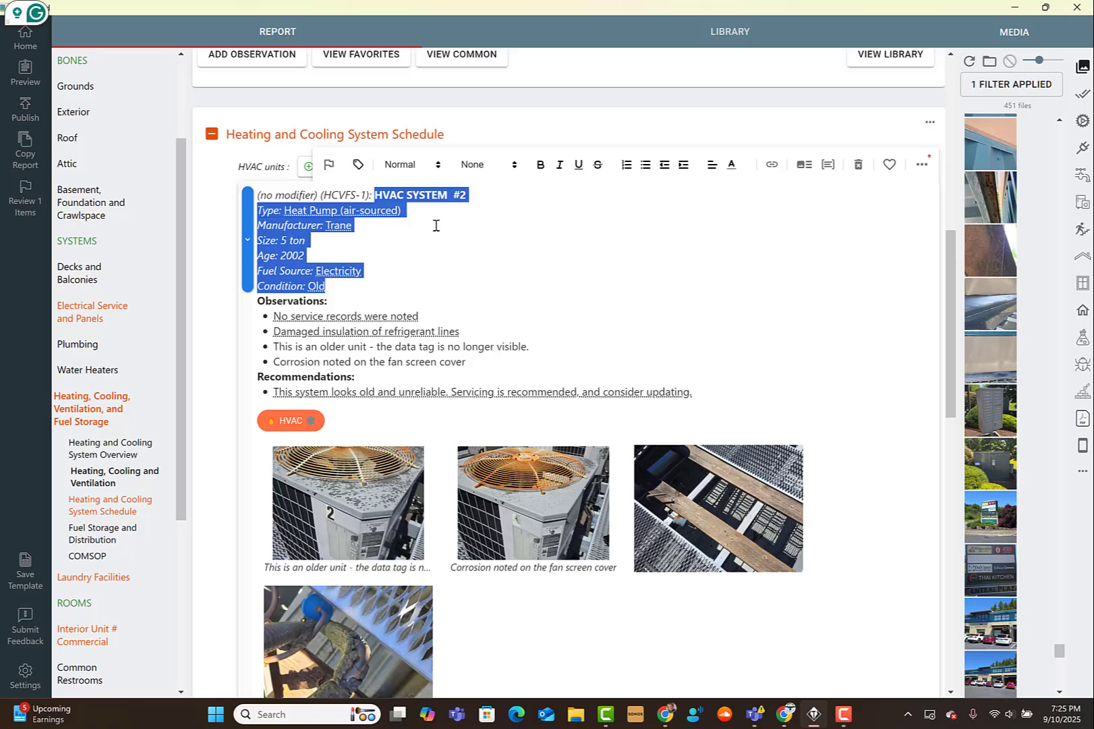
left_click(459, 261)
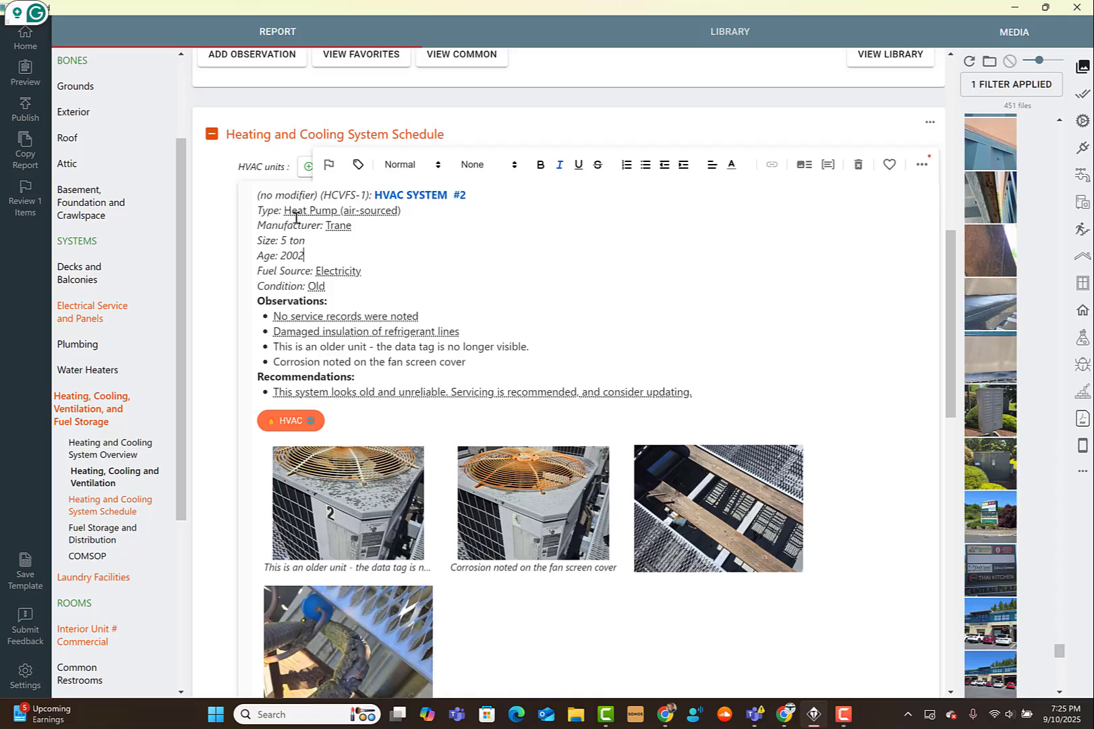
Step: Set the modifier of HVAC system #2 to Repair
left_click(290, 197)
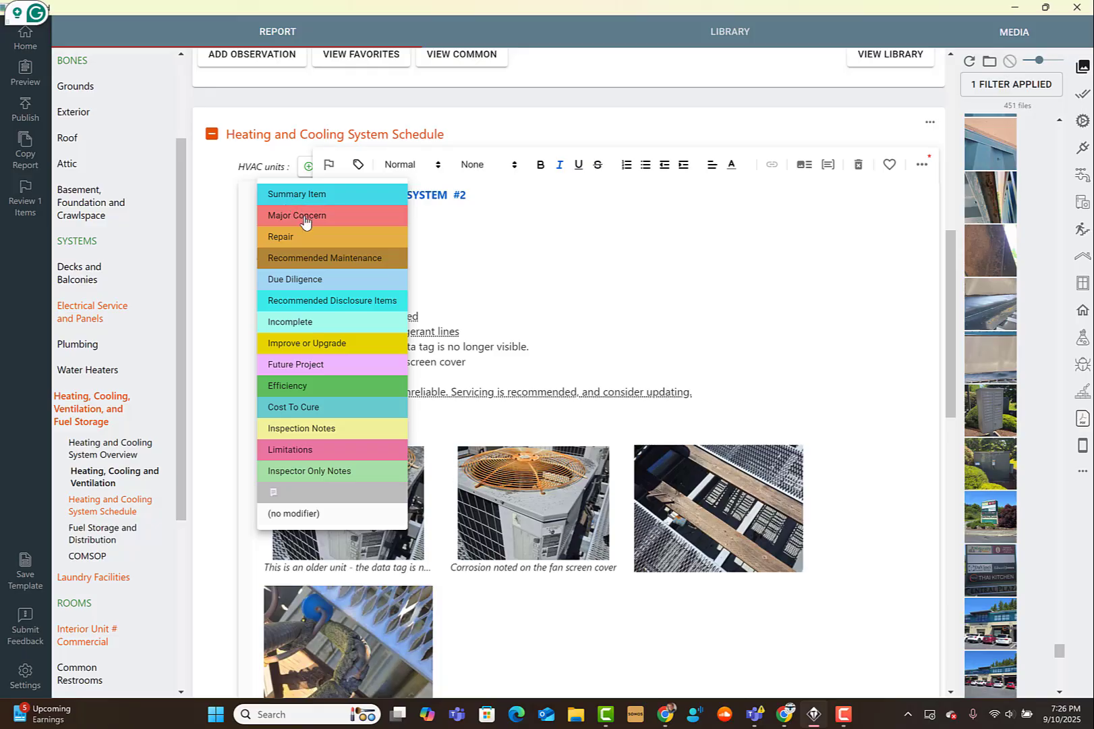
left_click(310, 237)
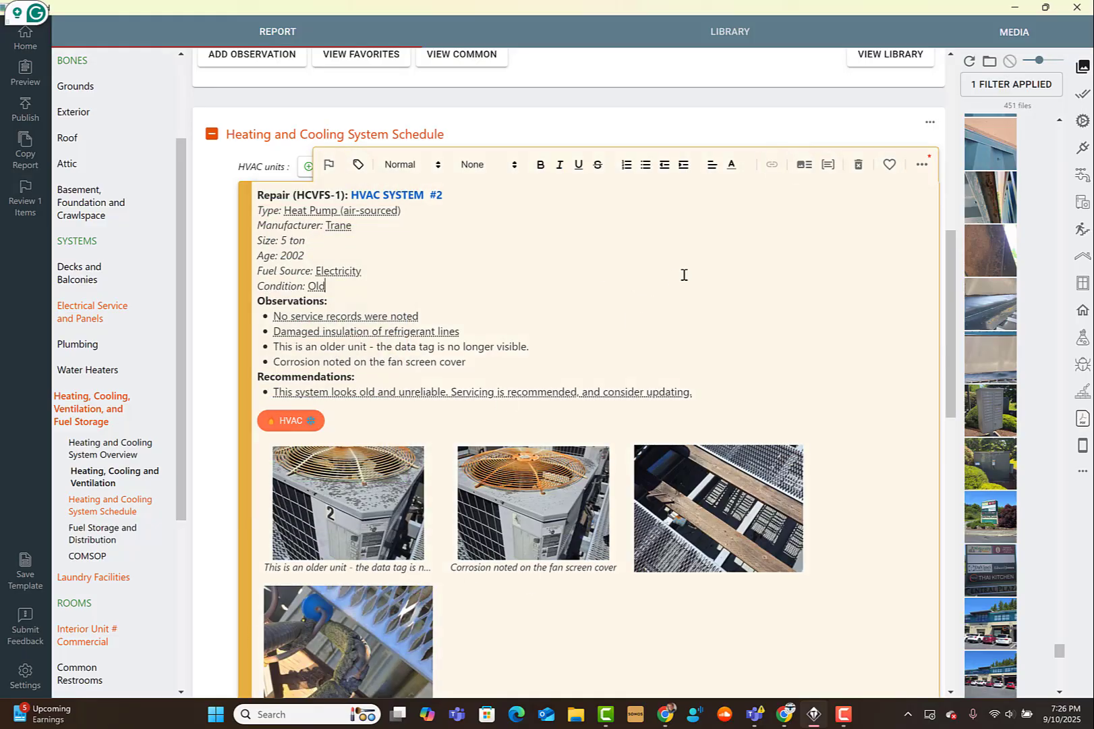
scroll(650, 261, "down", 1)
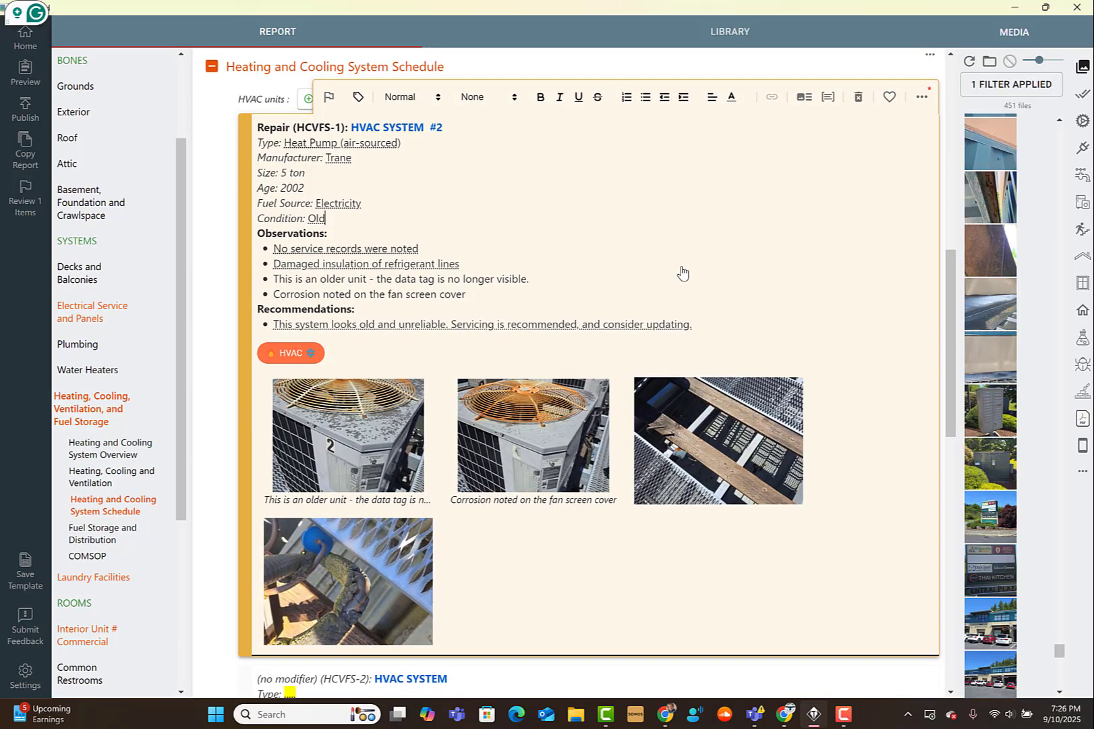
Step: Try the Major Concern modifier on HVAC system #2, then return it to Repair
scroll(683, 273, "up", 1)
left_click(285, 201)
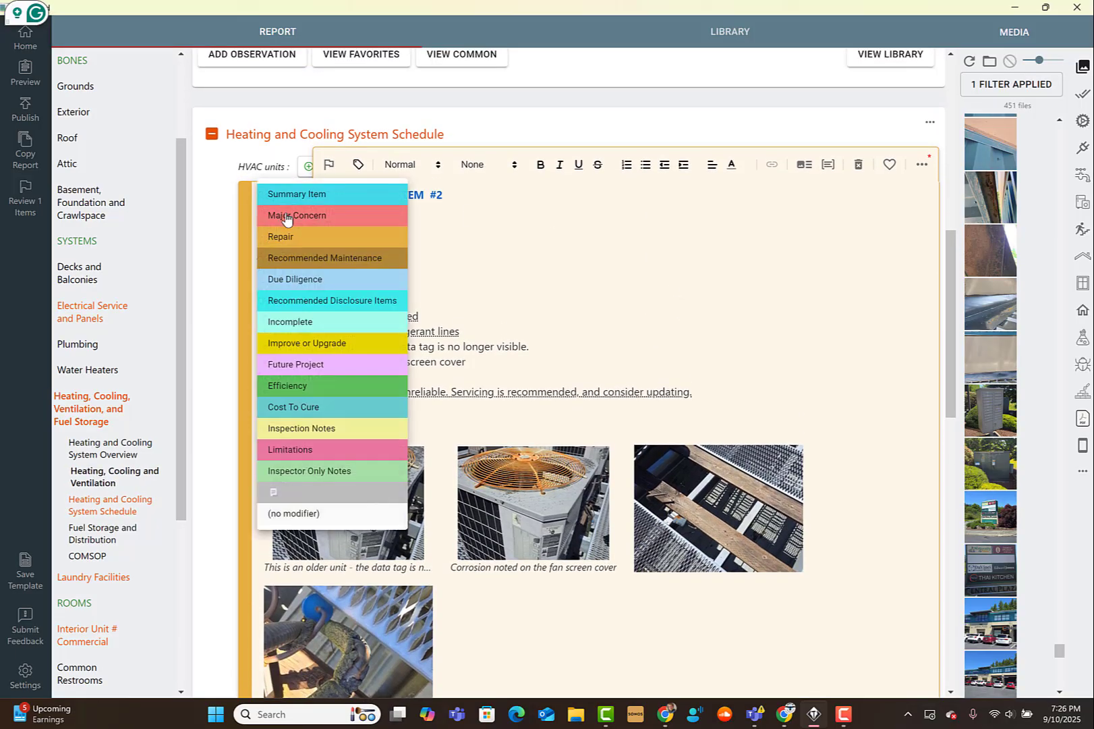
left_click(286, 214)
left_click(284, 202)
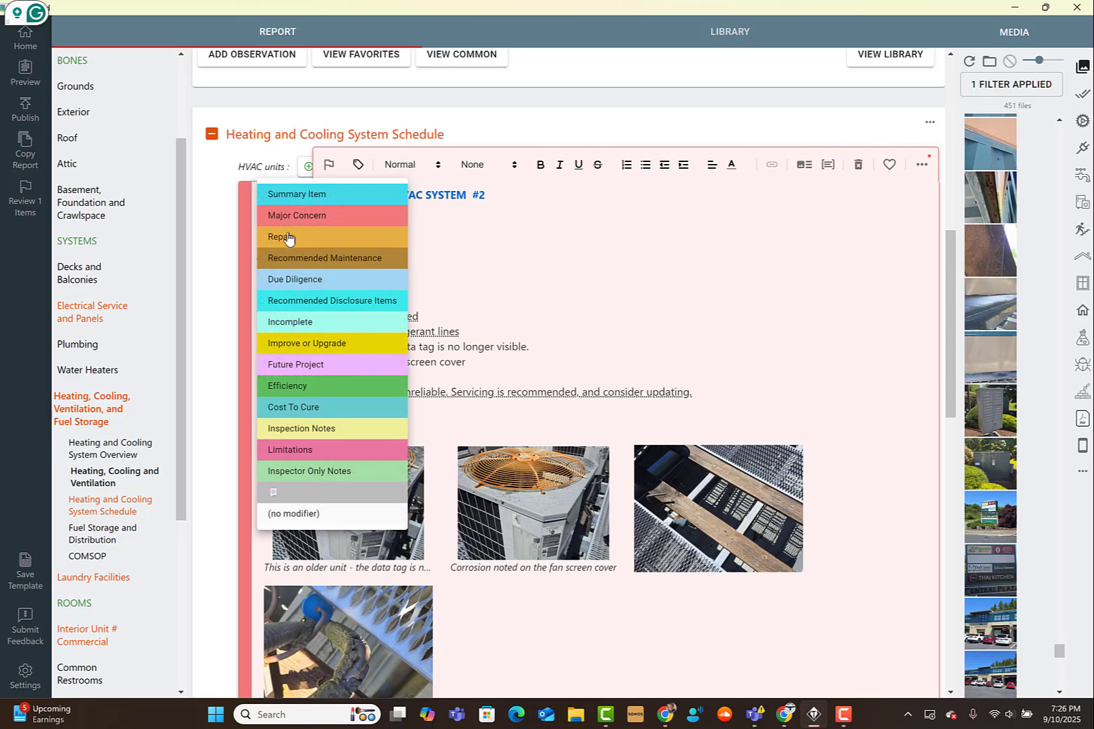
left_click(285, 232)
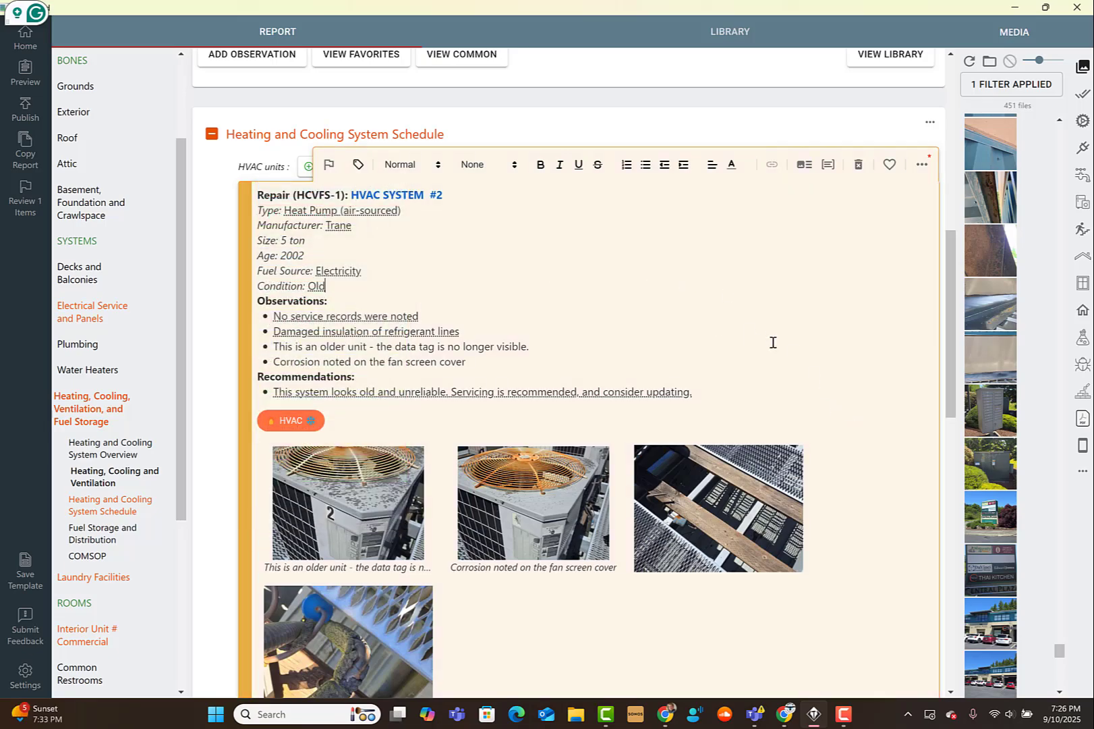
Step: Review the completed HVAC system #2 entry with its photos and the blank HVAC system entry below it
scroll(675, 472, "down", 1)
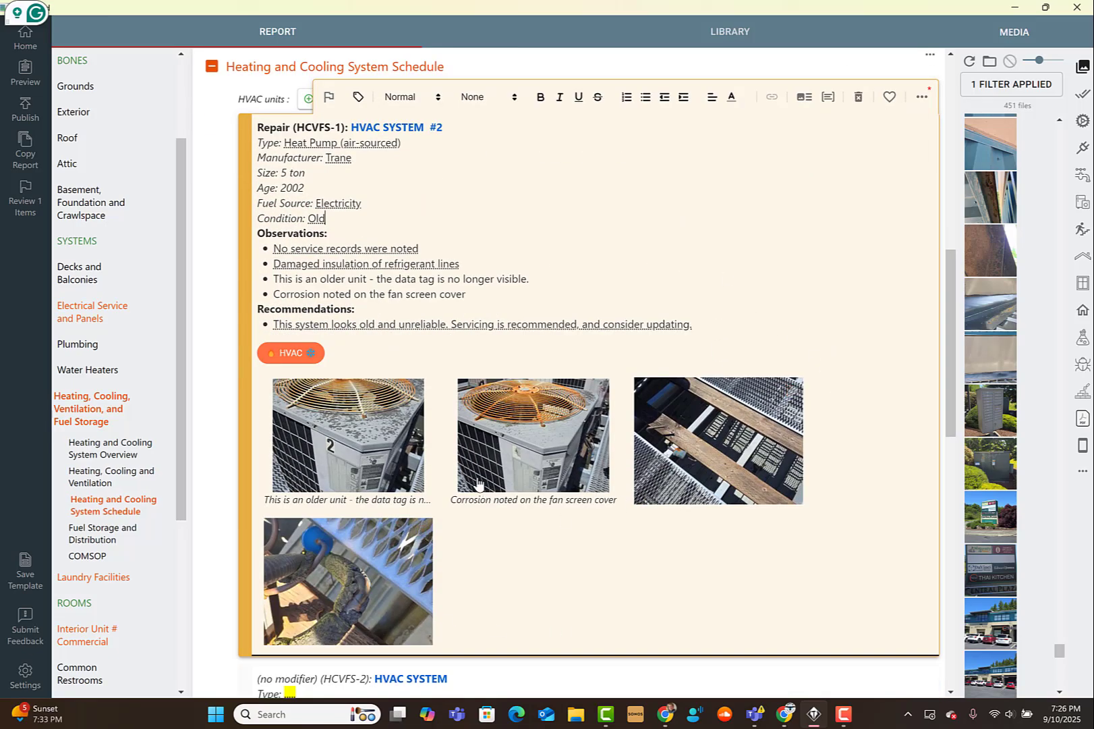
scroll(533, 411, "down", 2)
scroll(525, 406, "down", 4)
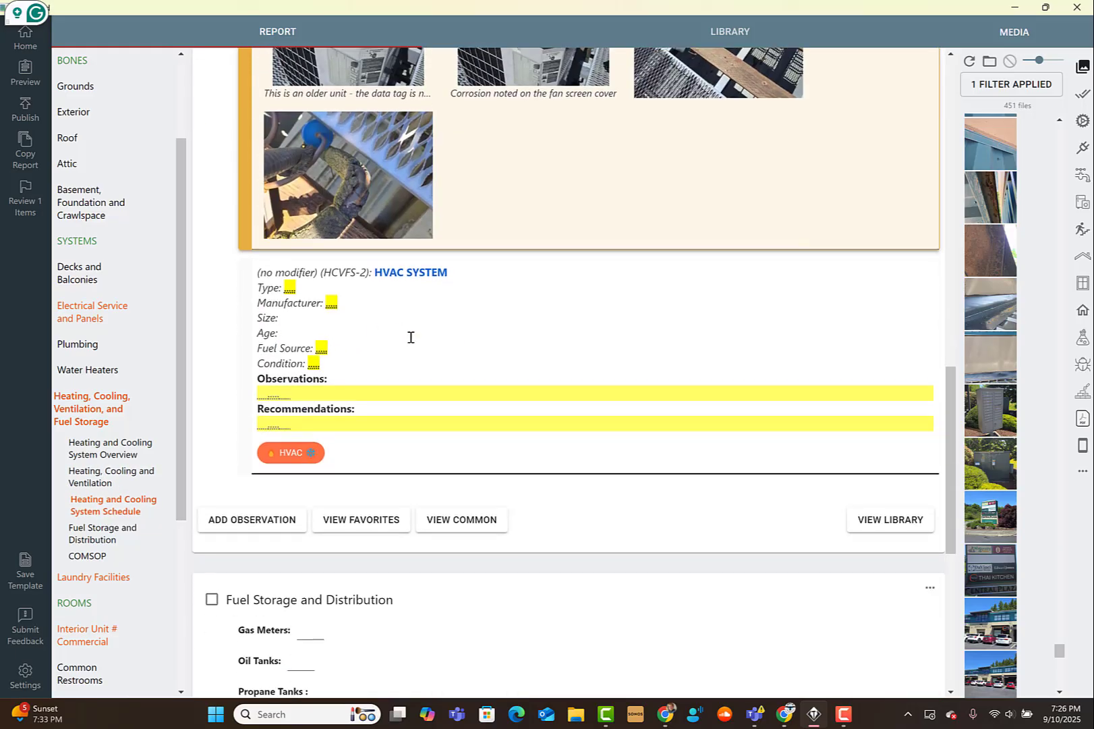
left_click(410, 337)
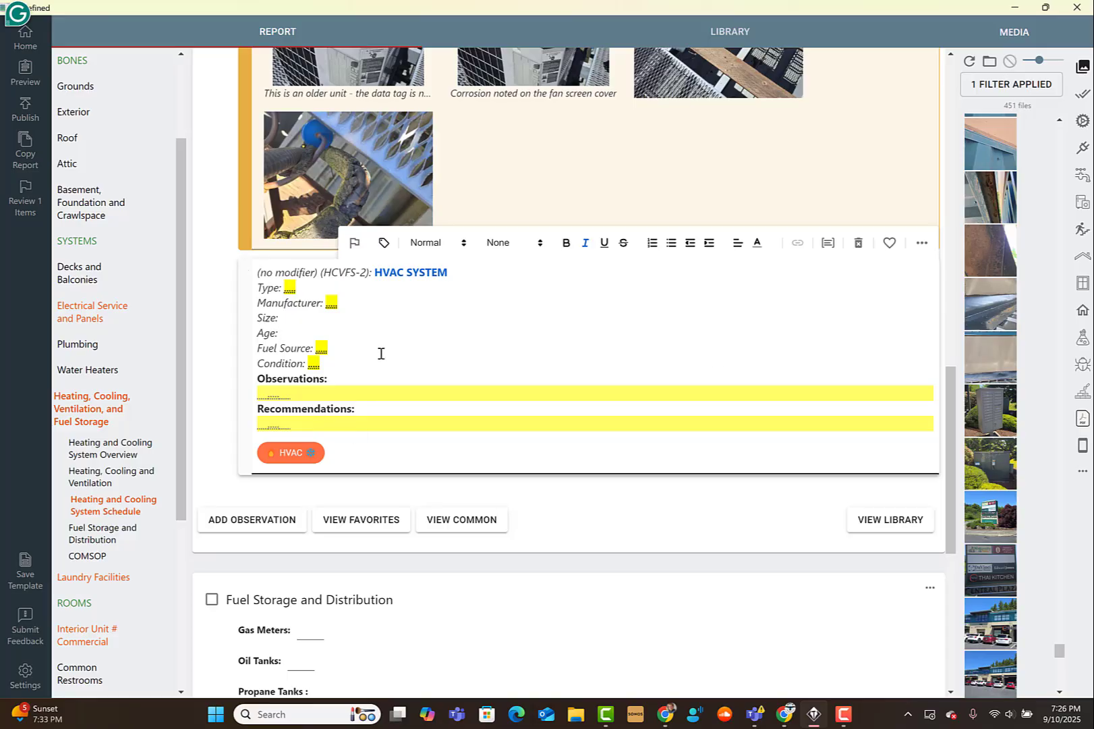
scroll(491, 353, "up", 8)
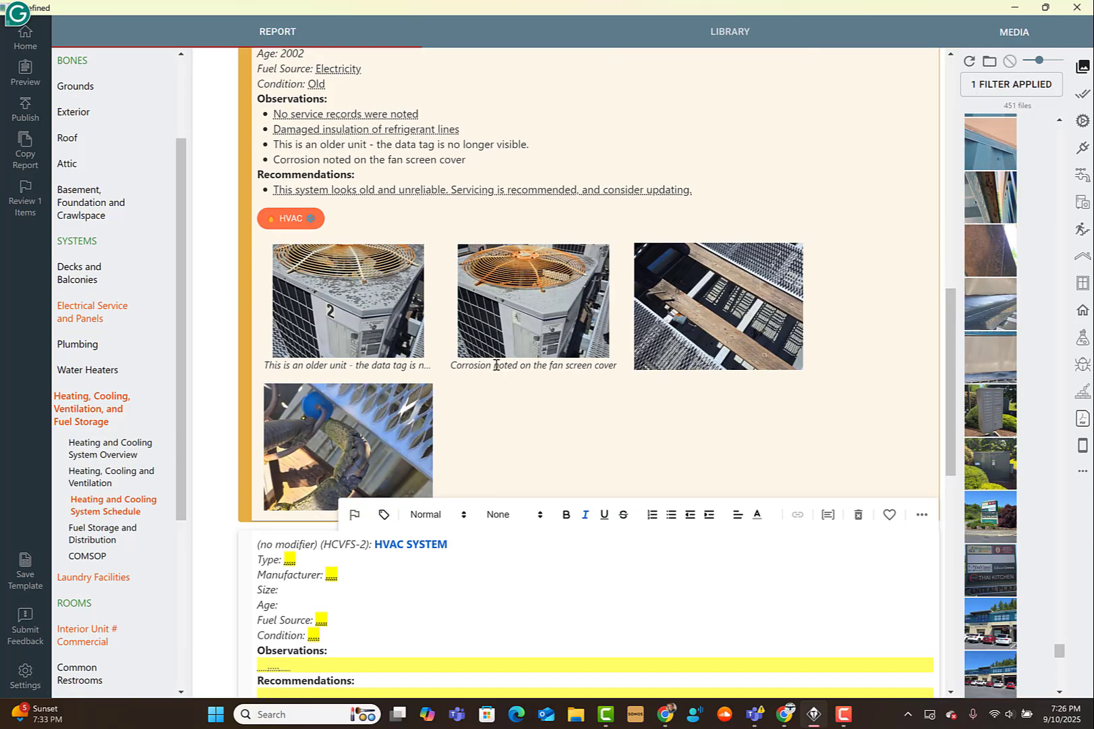
left_click(354, 236)
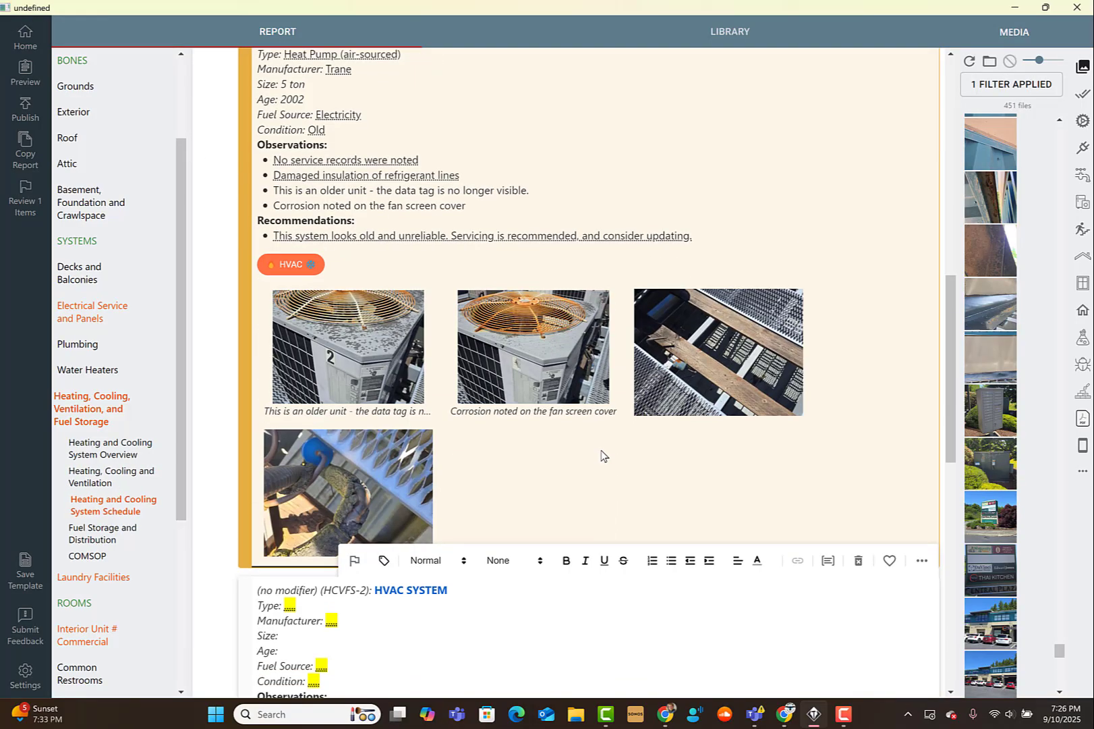
scroll(418, 572, "down", 2)
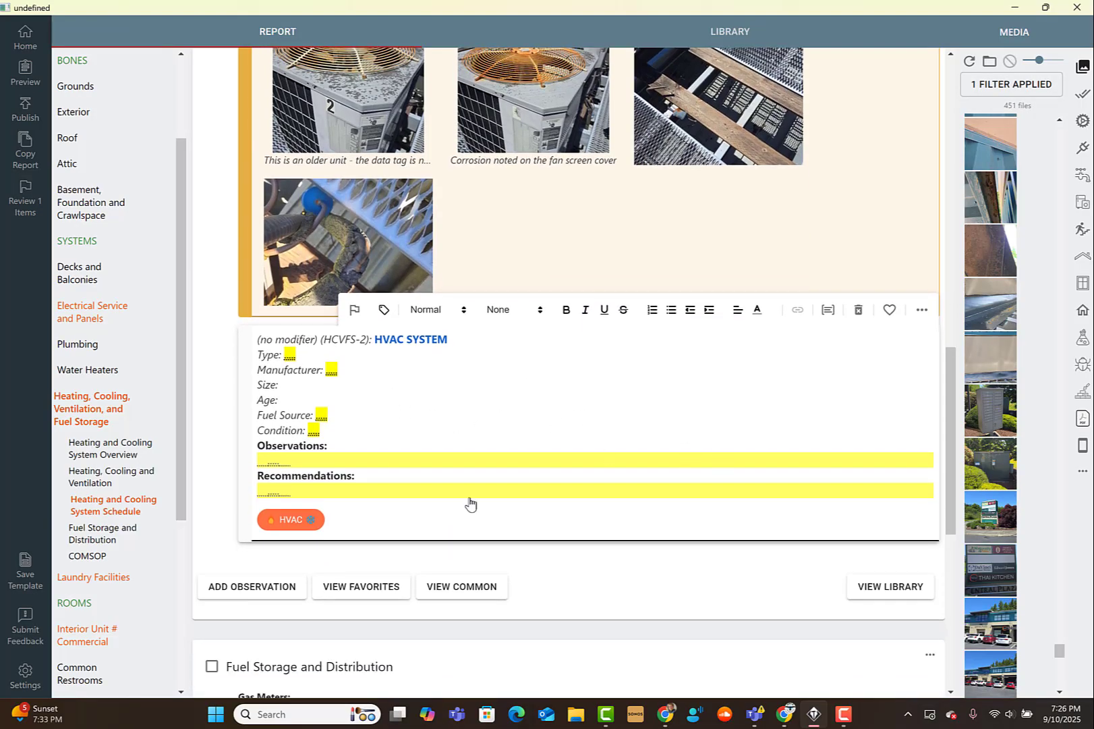
scroll(574, 397, "up", 2)
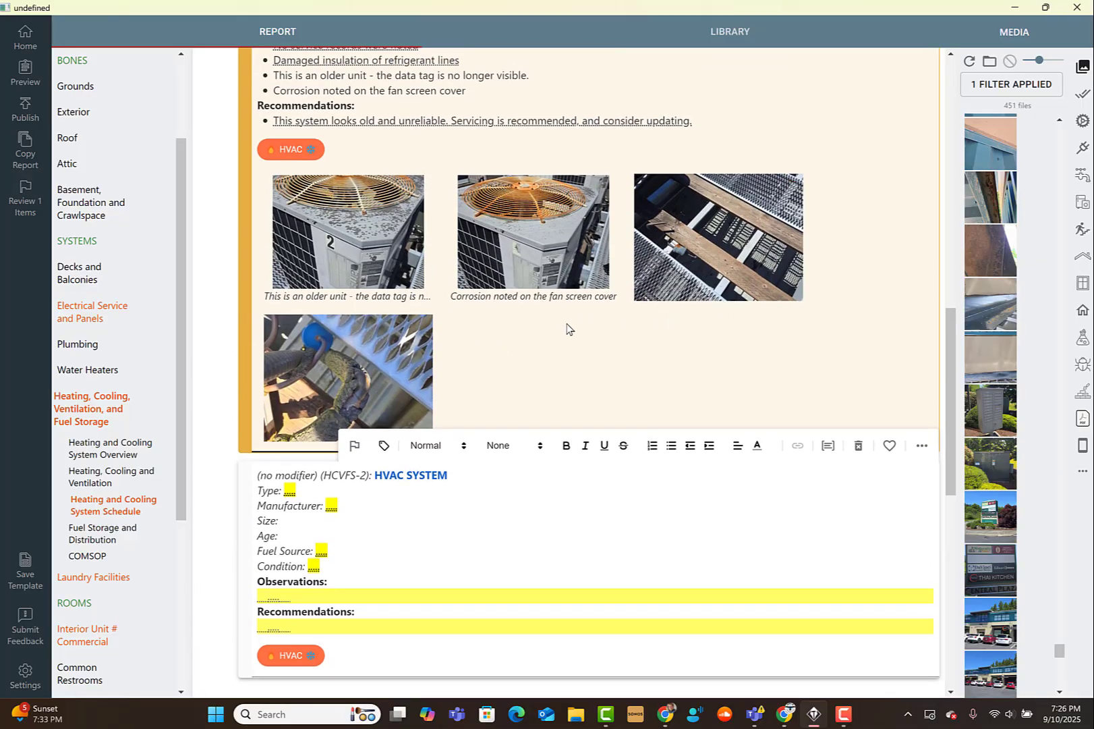
scroll(567, 329, "up", 2)
scroll(587, 442, "up", 1)
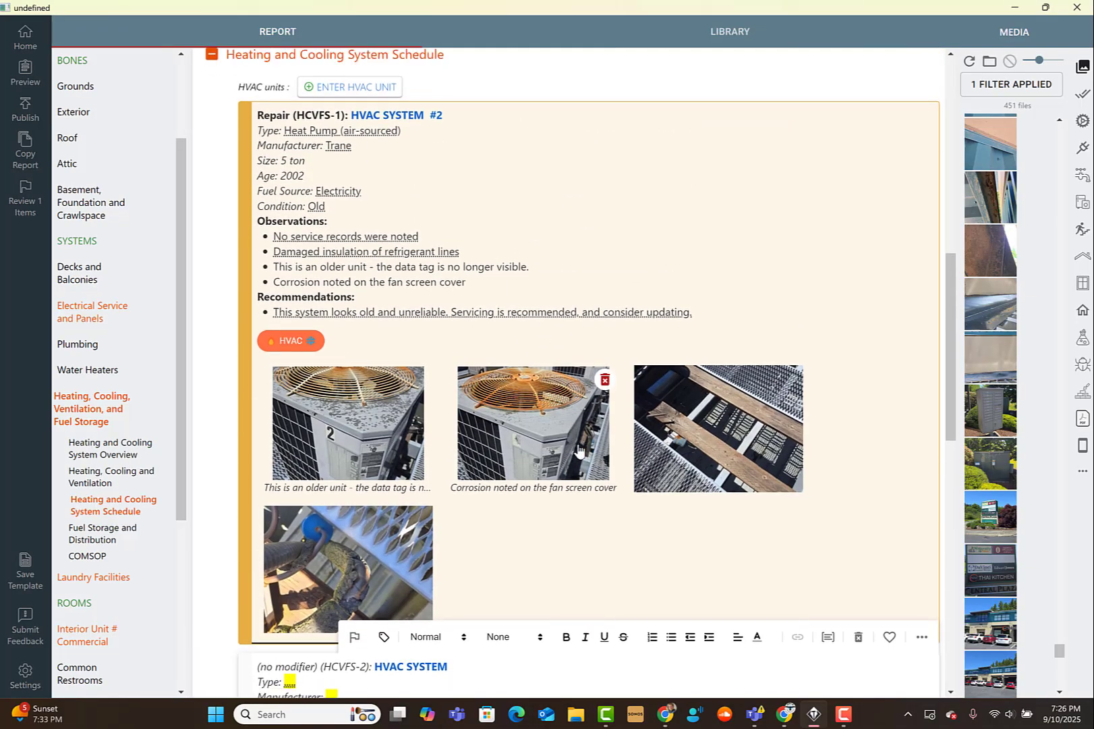
Step: Flag the blank second HVAC system entry for review and leave its editor
scroll(580, 446, "down", 1)
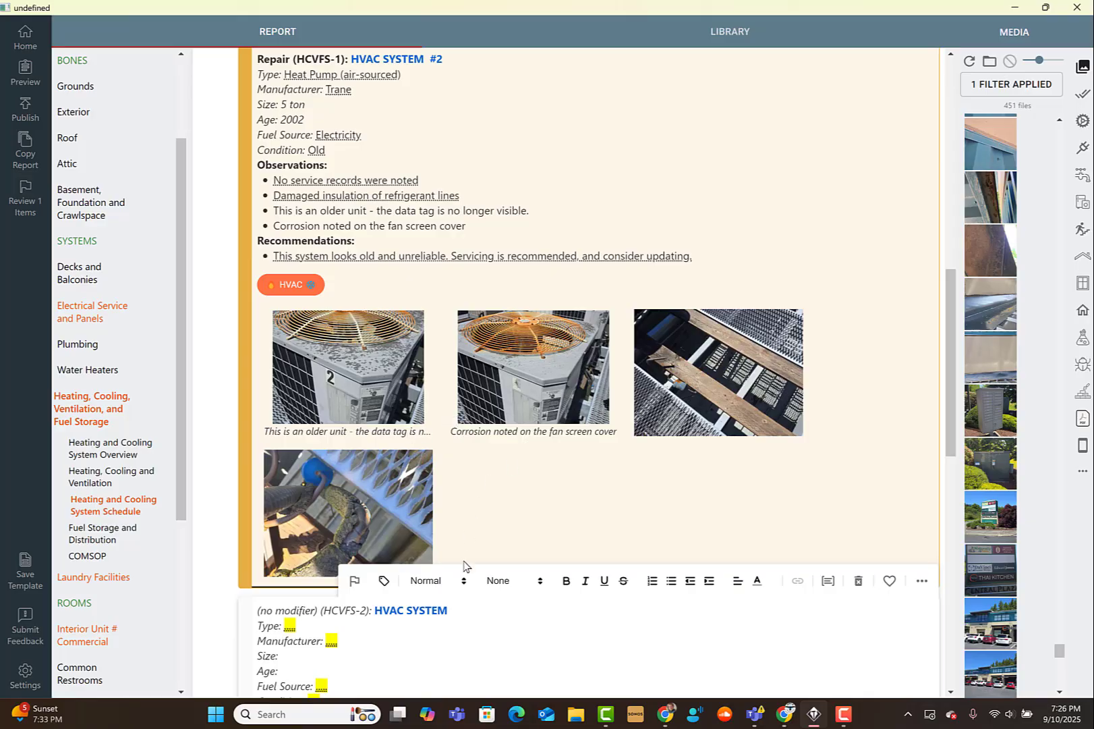
left_click(360, 582)
left_click(842, 397)
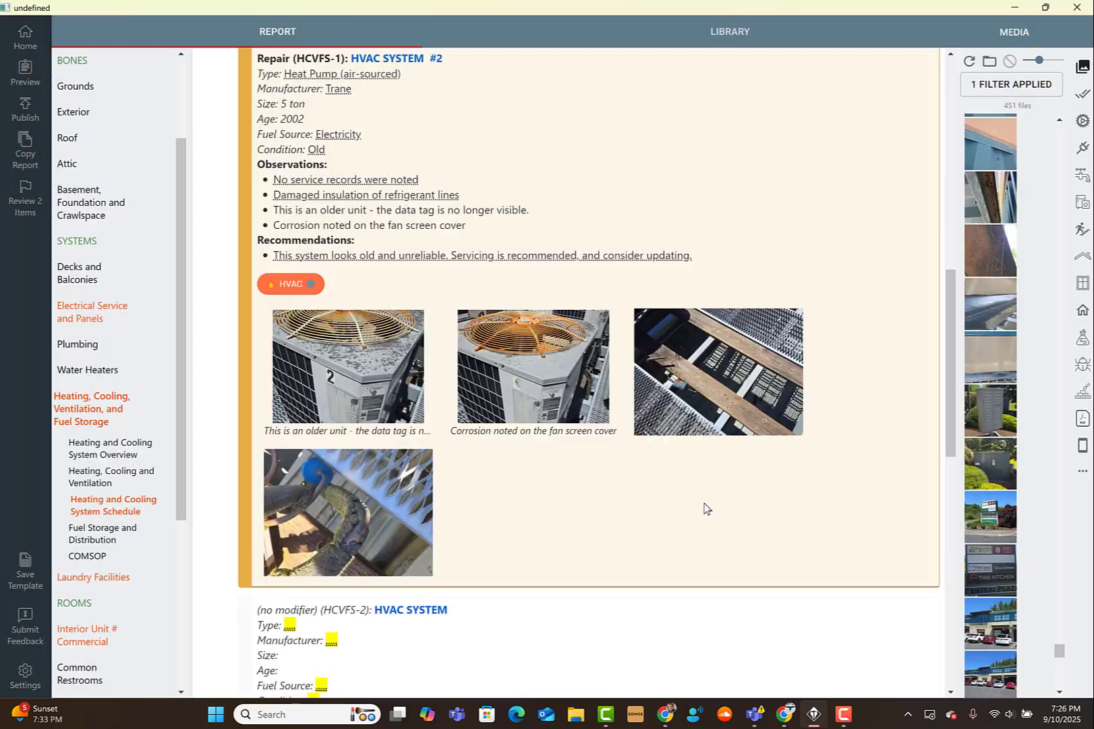
Step: Remove the review flag from the blank HVAC system entry below HVAC system #2
scroll(704, 508, "down", 2)
left_click(513, 512)
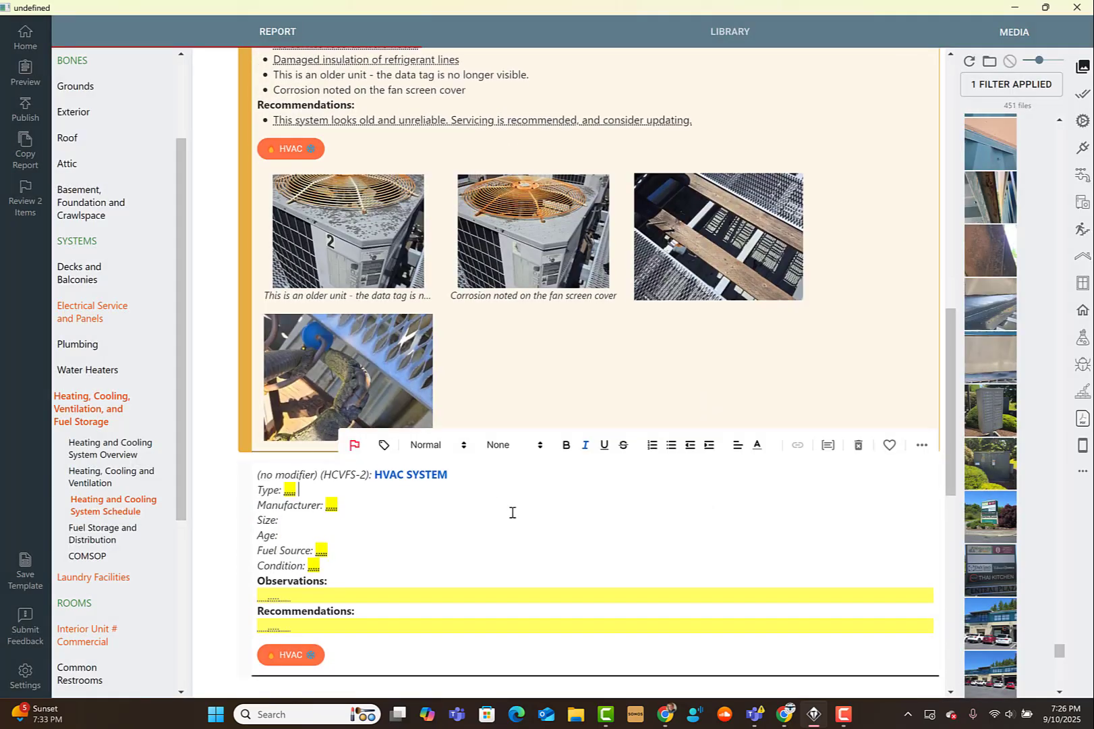
left_click(356, 446)
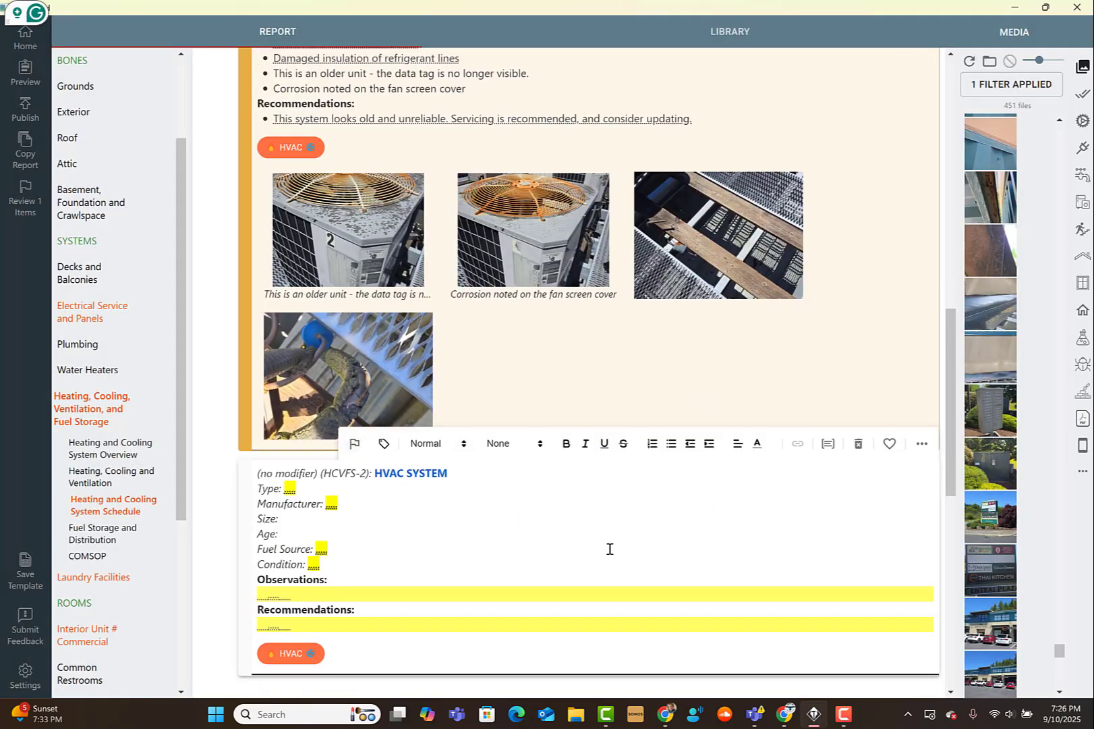
Step: Open the alternate text options behind HVAC system #2's "No service records were noted" observation for editing
scroll(611, 527, "down", 1)
scroll(693, 472, "up", 2)
scroll(665, 436, "up", 1)
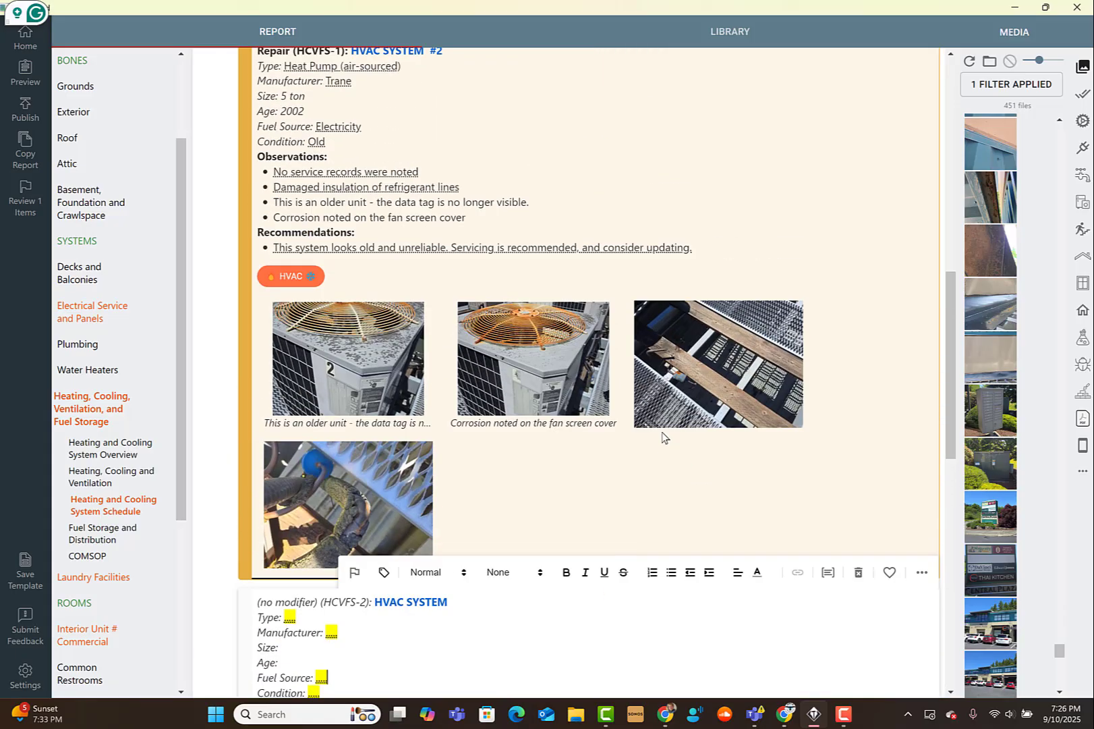
double_click(376, 183)
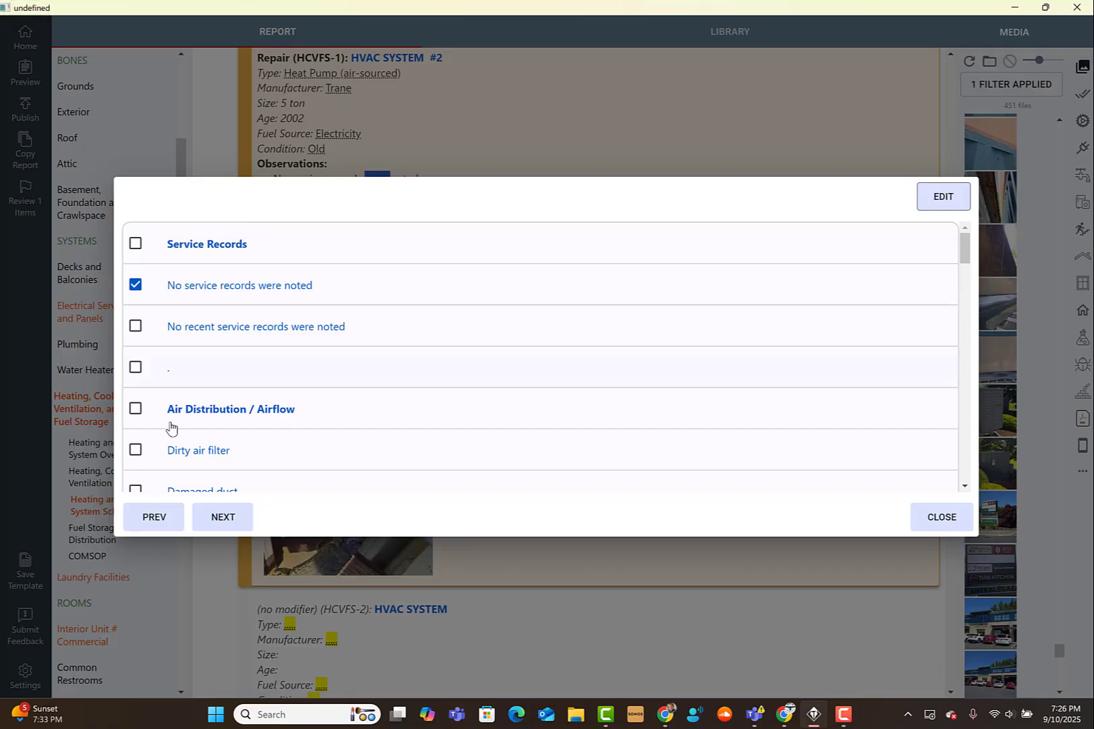
left_click(956, 196)
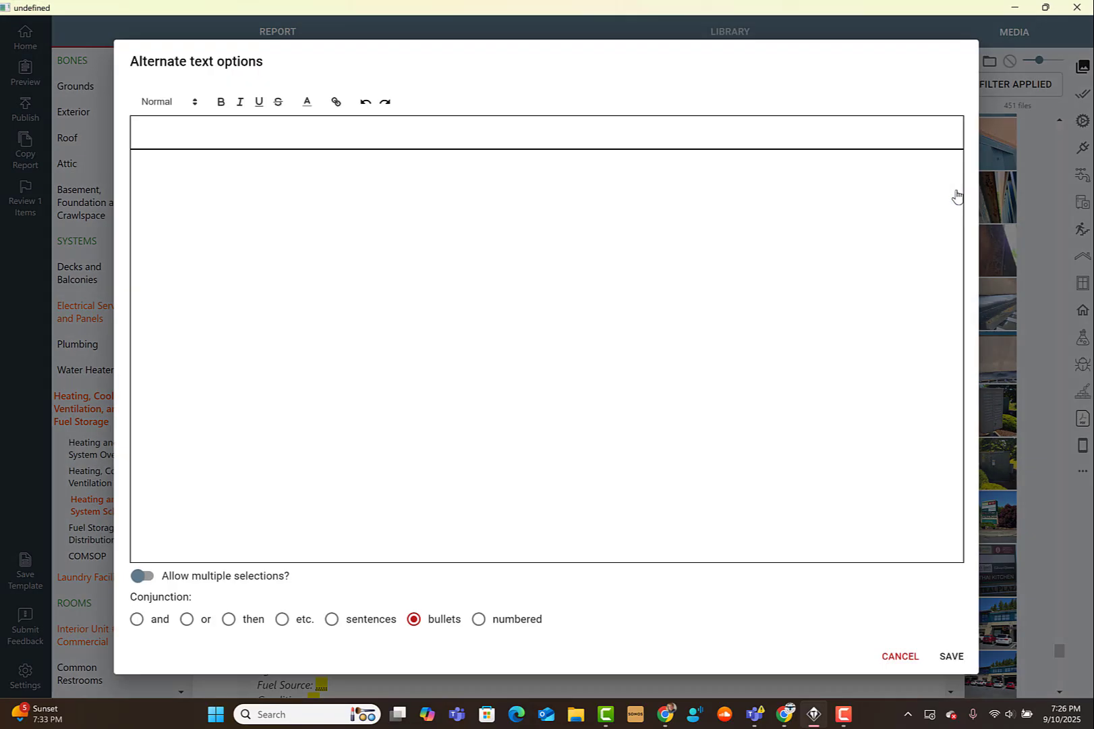
Step: Review the observation options grouped by category, from Service Records to Condensate Management, and save the list
scroll(398, 296, "down", 3)
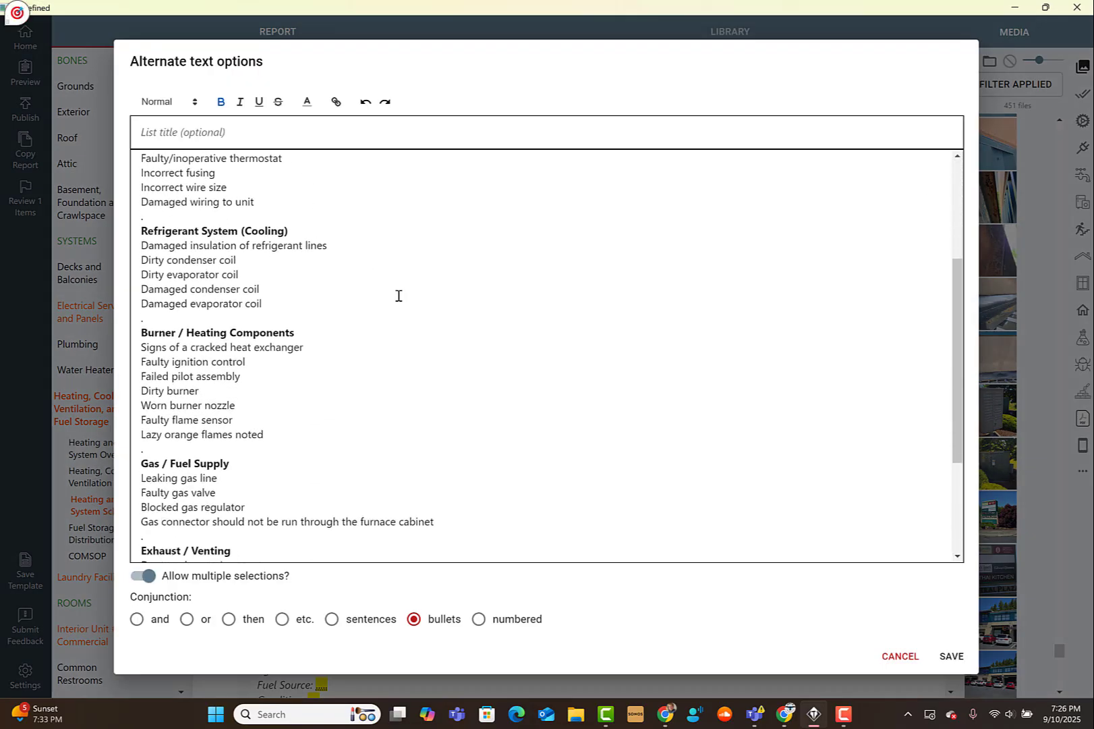
scroll(398, 296, "down", 4)
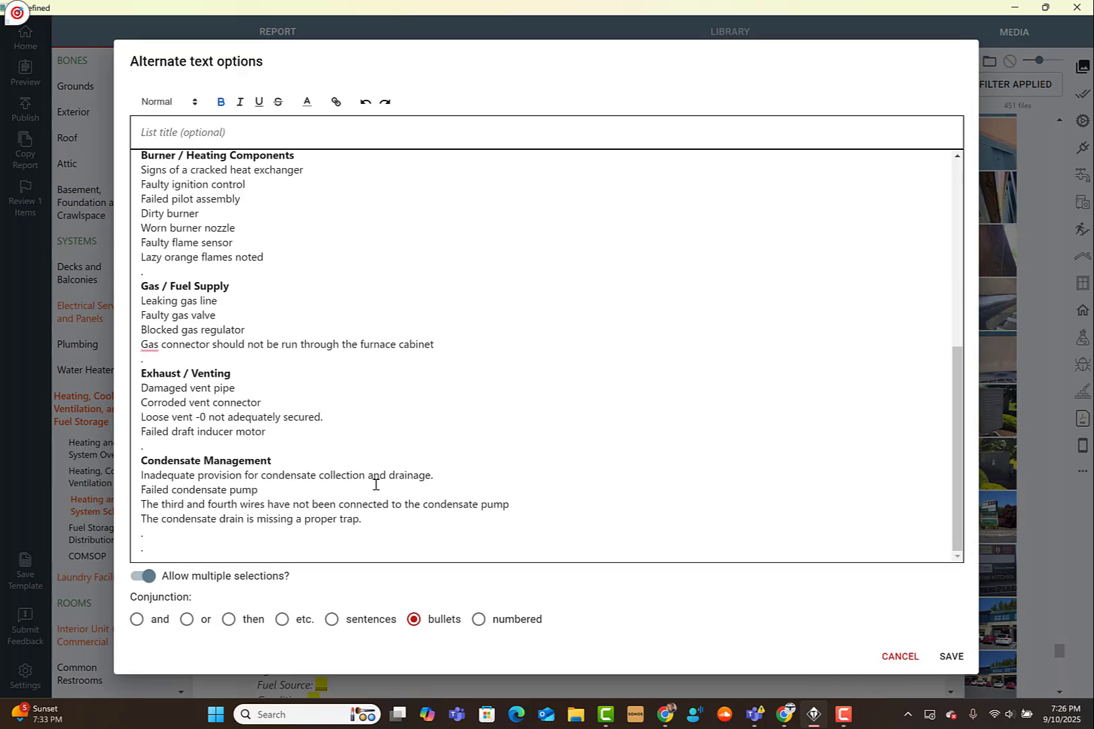
scroll(376, 485, "up", 6)
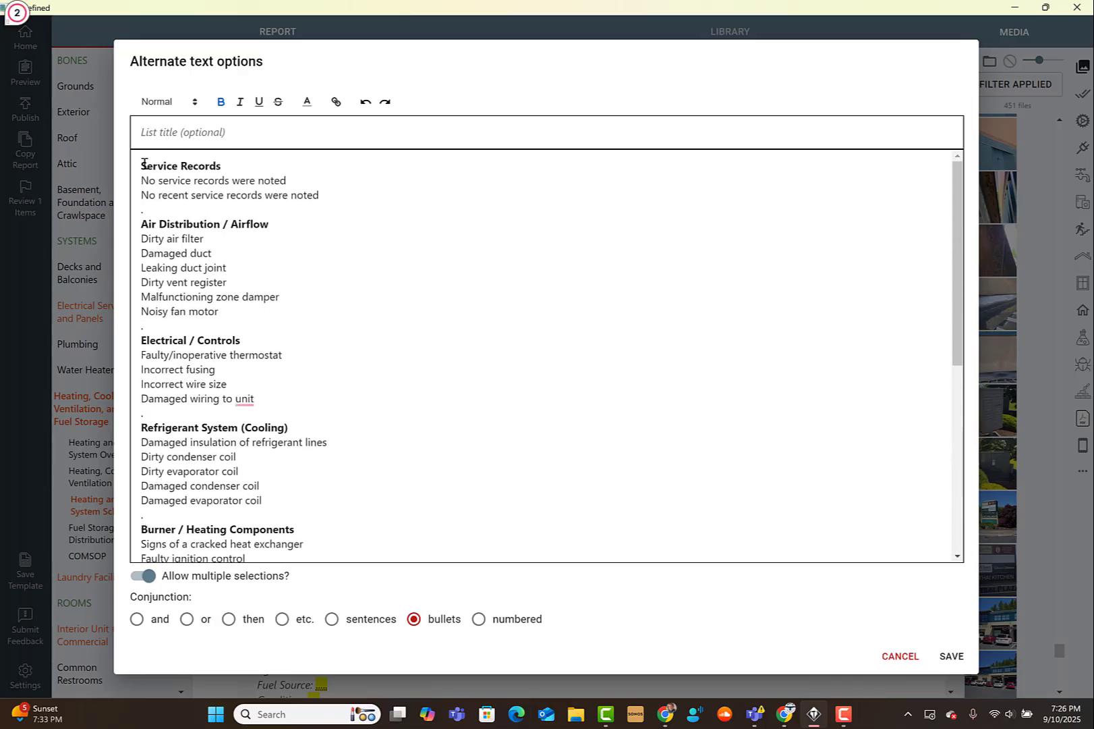
left_click_drag(146, 166, 203, 328)
left_click(324, 325)
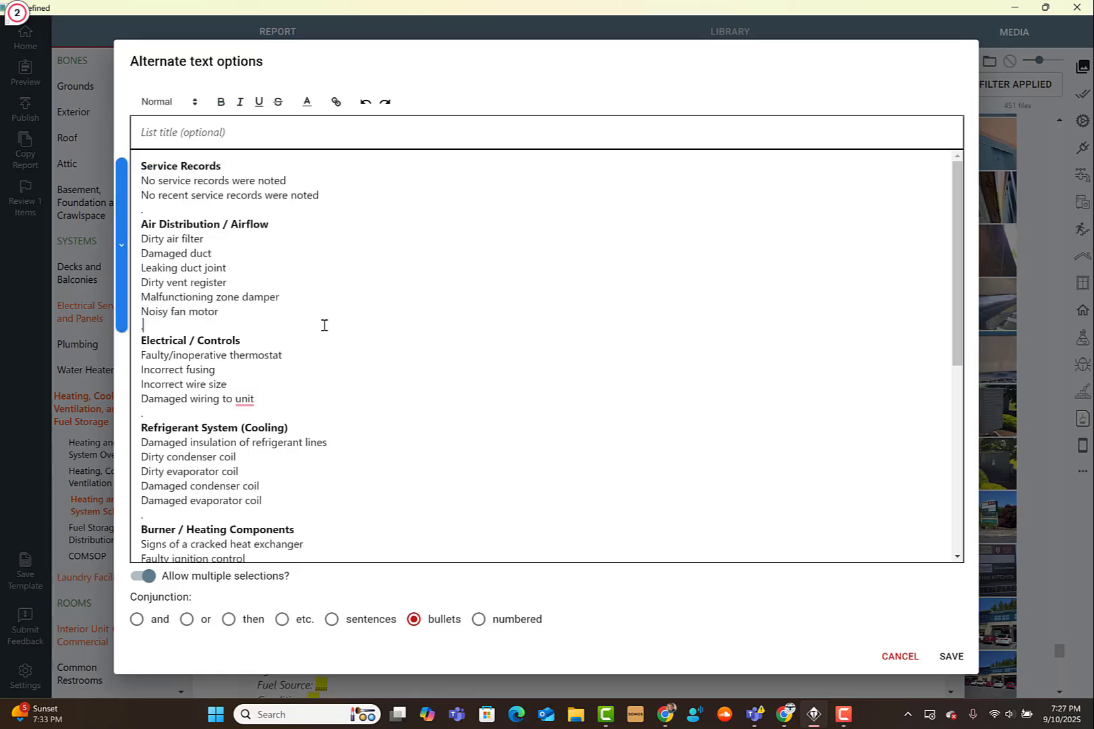
scroll(433, 481, "down", 5)
scroll(426, 465, "up", 5)
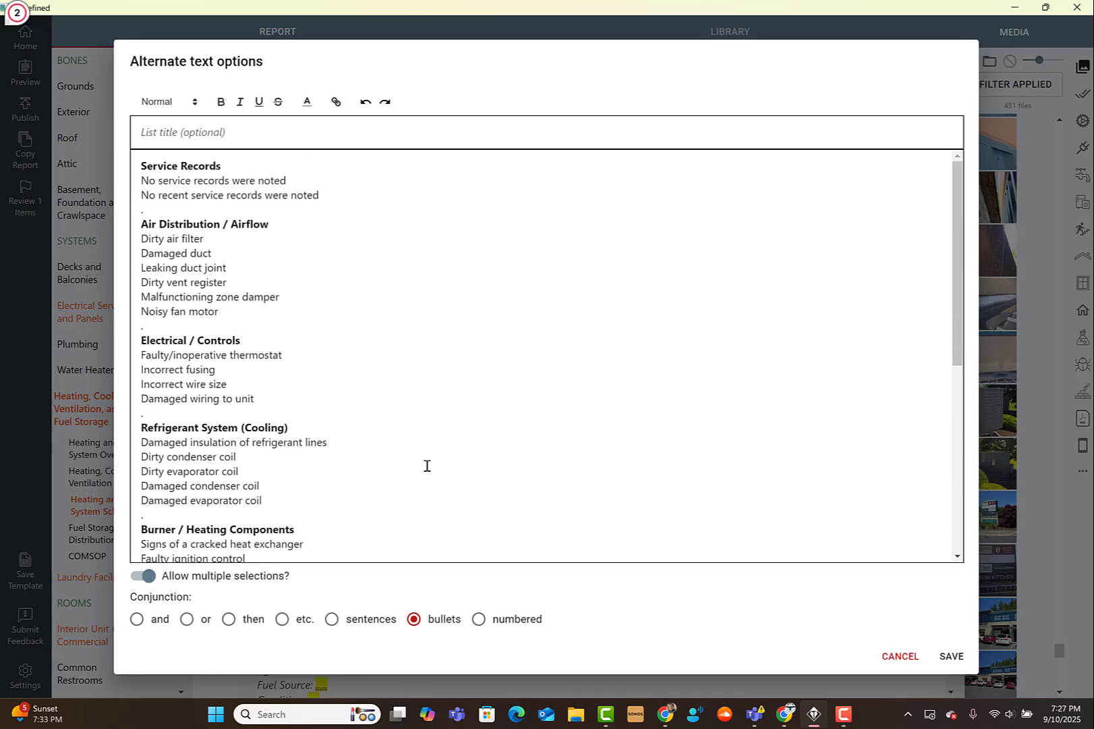
left_click(957, 655)
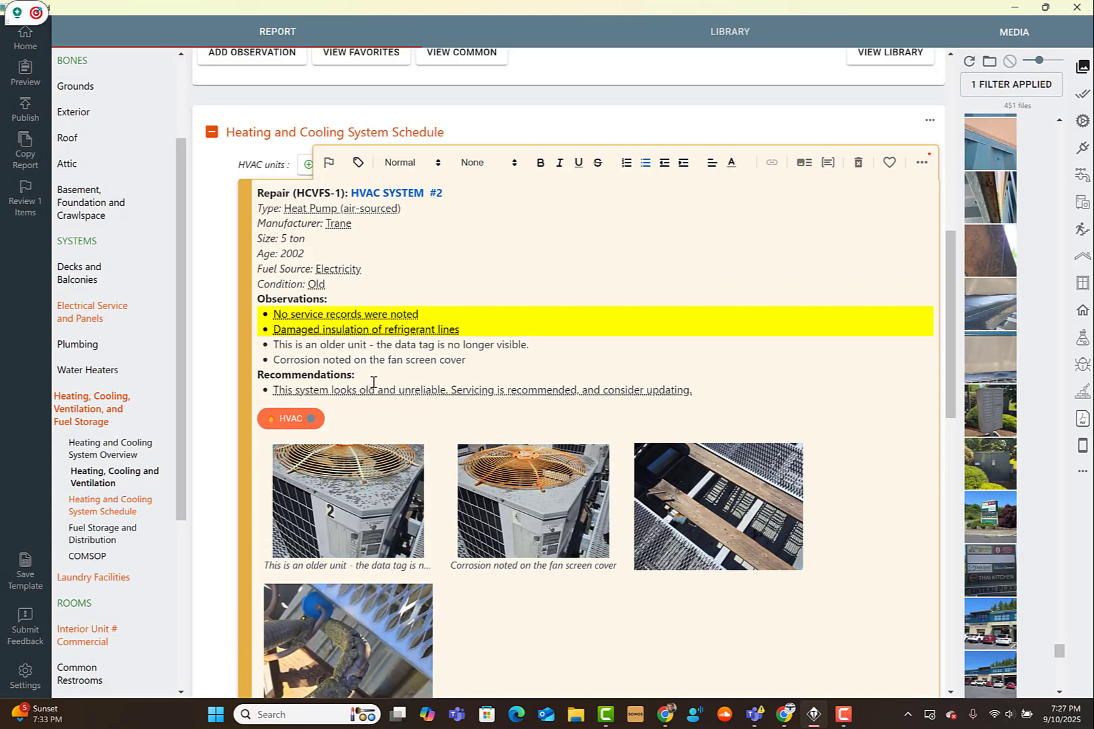